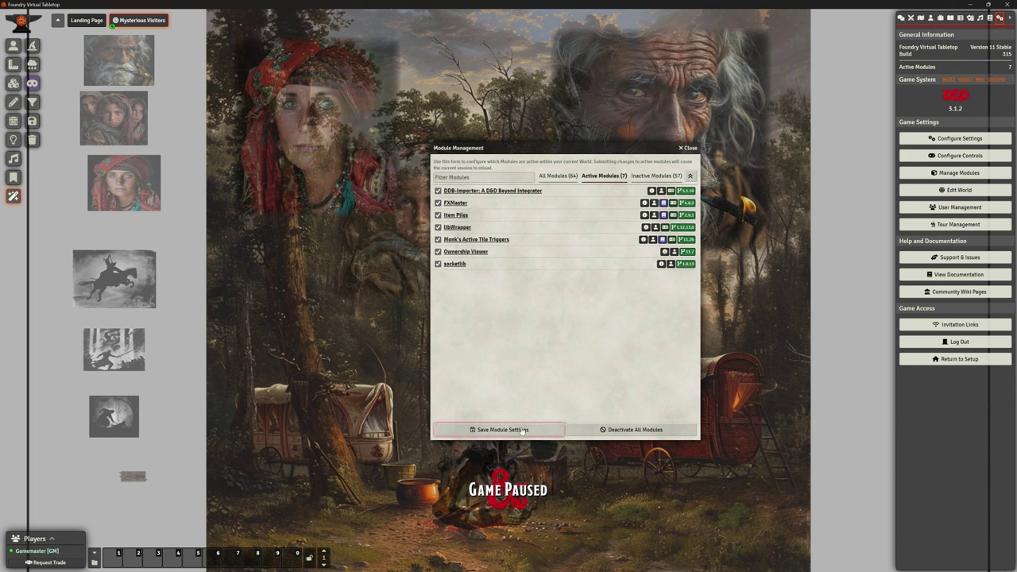
Close the module management window and set the Mysterious Visitors scene's weather effect to Autumn Leaves, saving the change
click(690, 147)
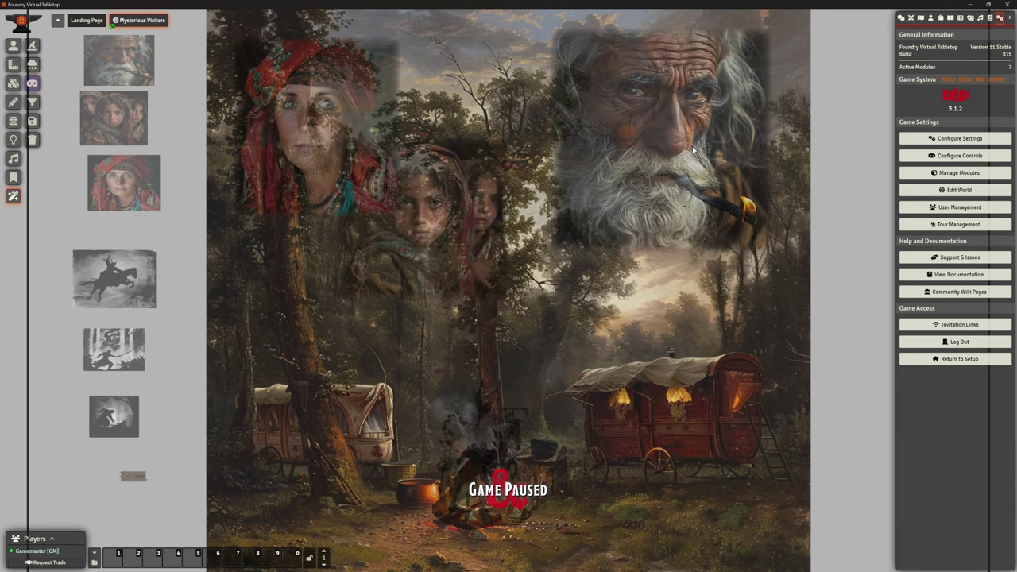
click(922, 17)
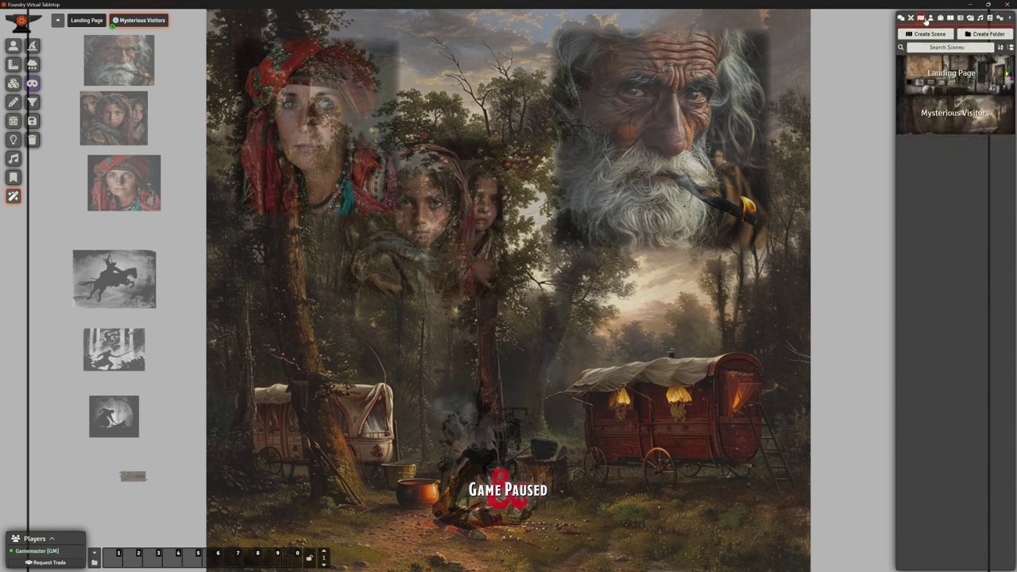
right_click(946, 118)
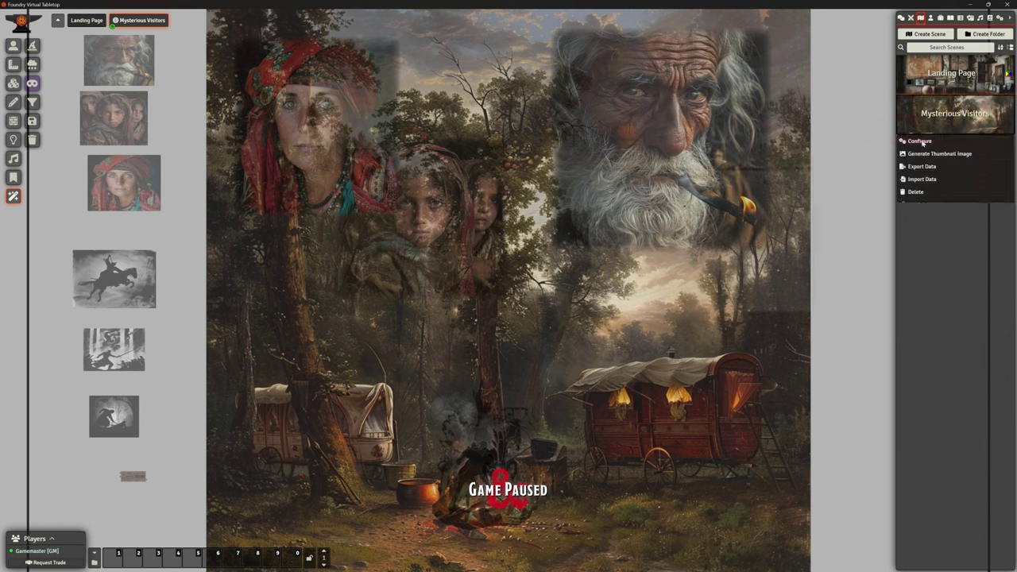
click(928, 142)
drag(703, 163, 543, 140)
click(524, 258)
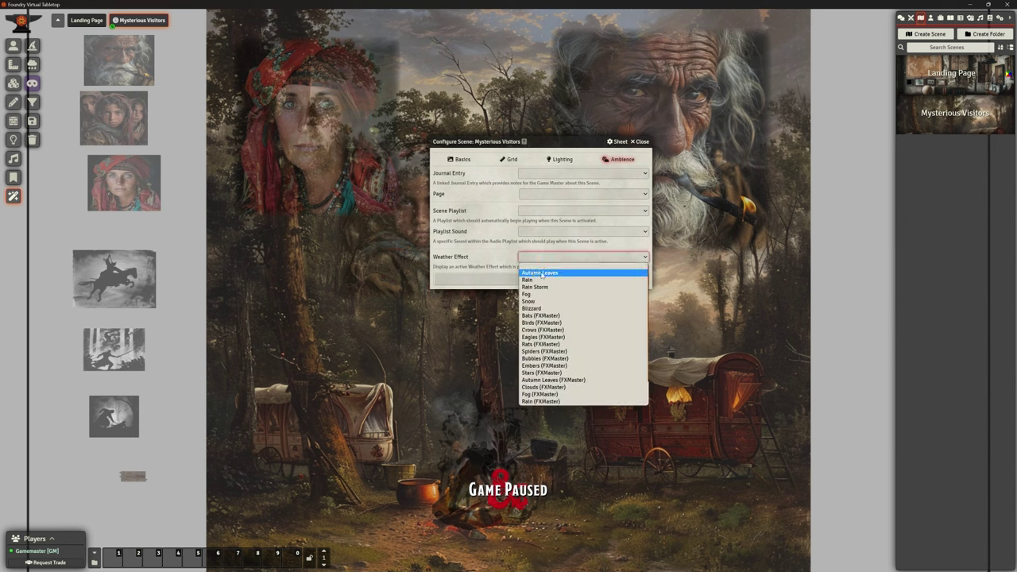
click(542, 274)
click(544, 279)
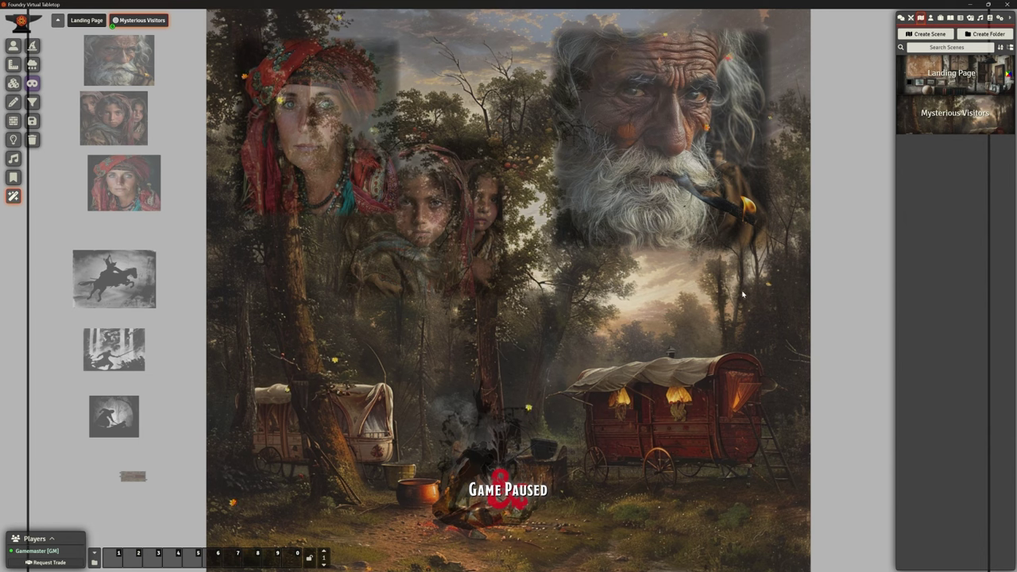
Change the Mysterious Visitors scene's weather effect to Rain and save the scene configuration
right_click(943, 117)
click(922, 139)
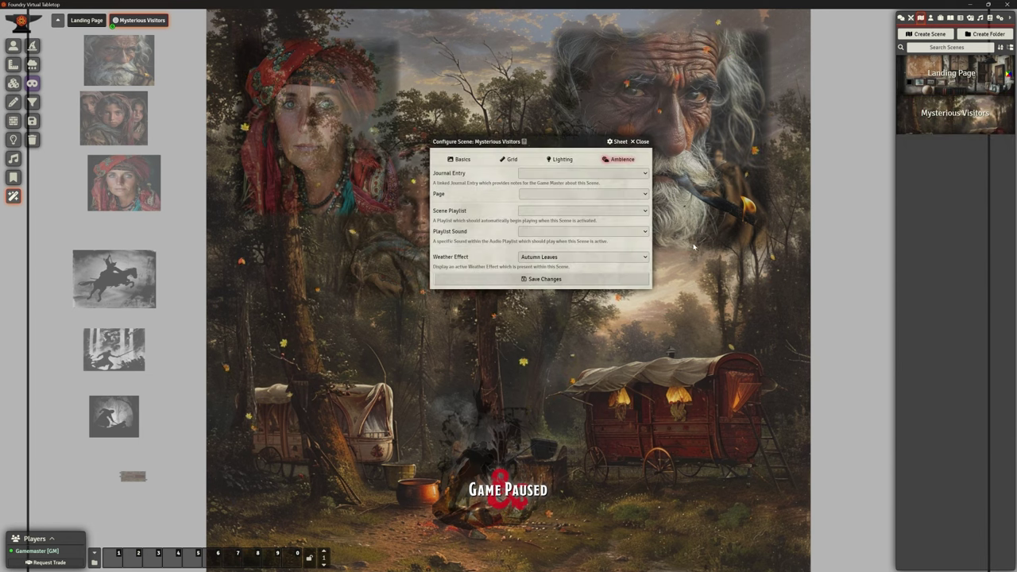
click(589, 259)
click(554, 290)
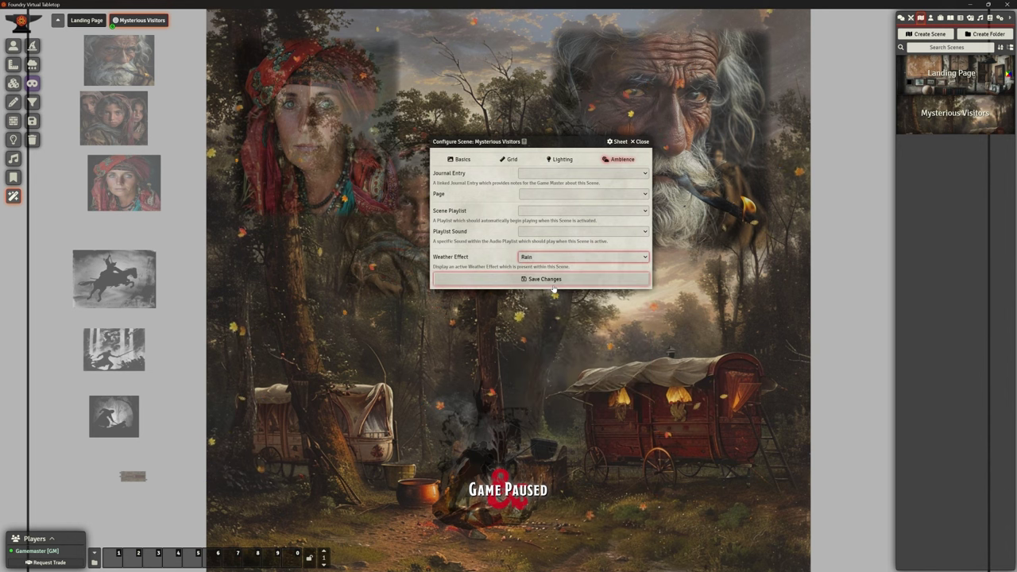
click(553, 281)
Switch the Mysterious Visitors scene's weather effect to Fog and save the scene configuration
right_click(946, 118)
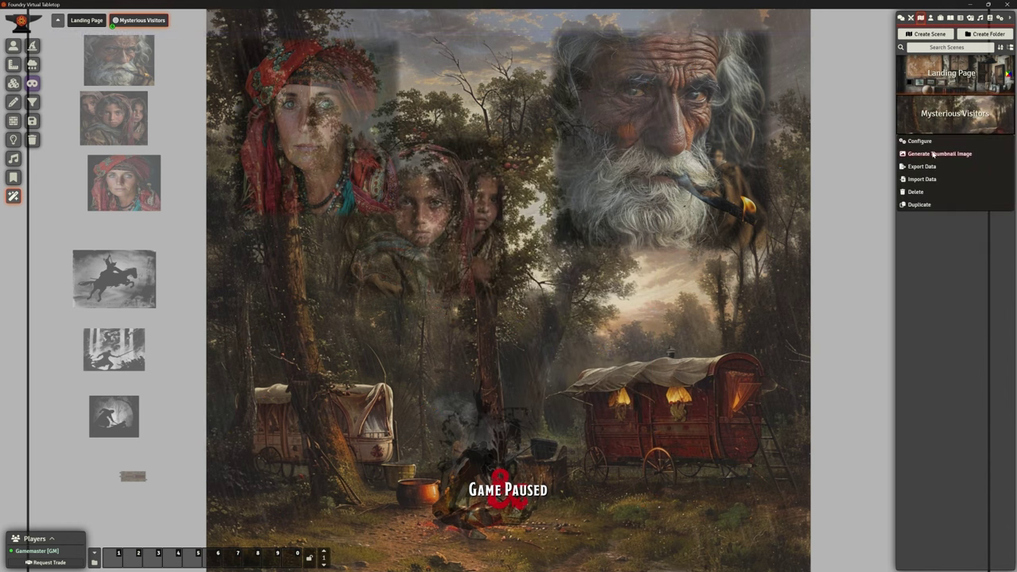
click(920, 141)
click(583, 256)
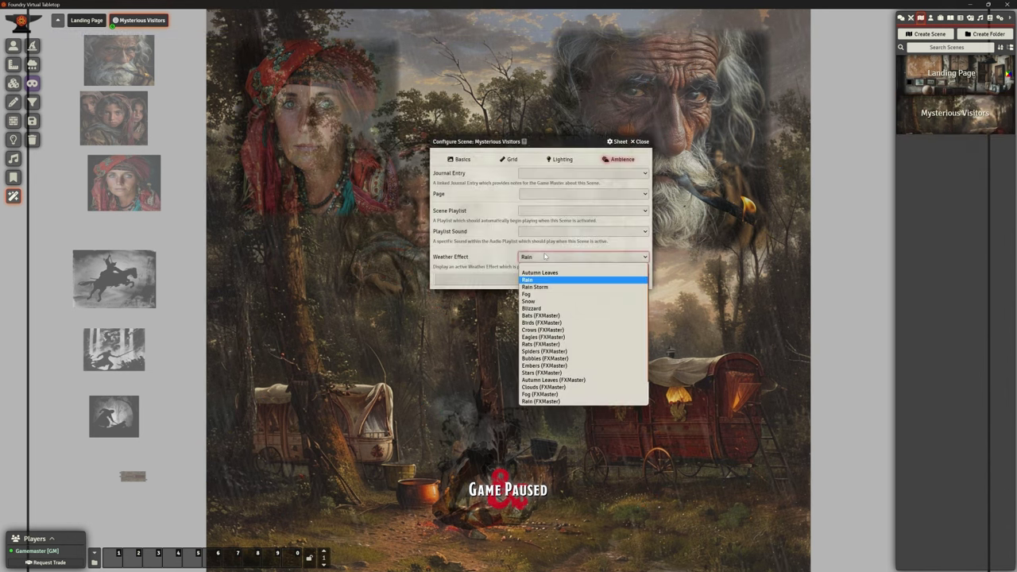
click(548, 295)
click(548, 280)
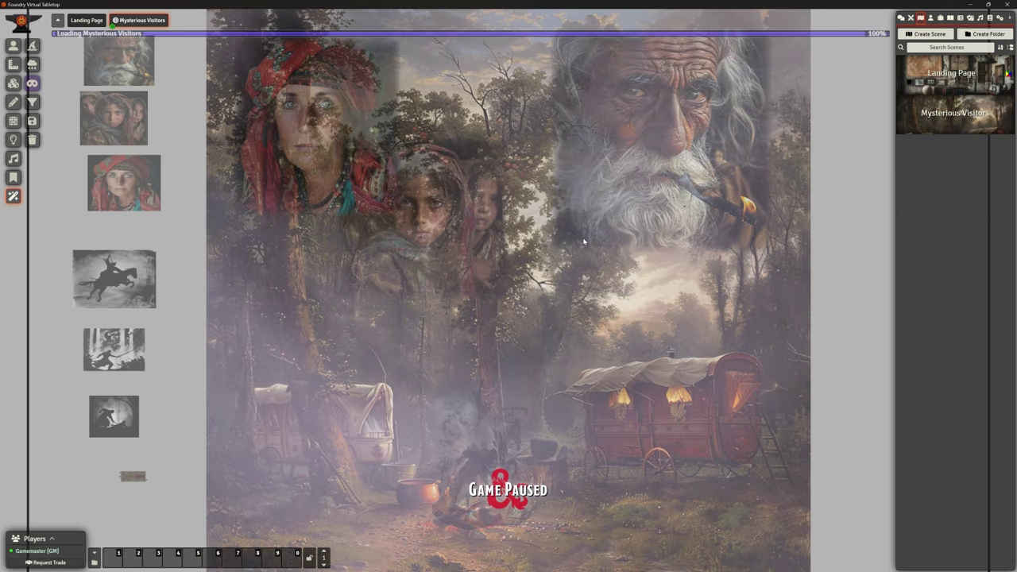
Clear the weather effect of the Mysterious Visitors scene by choosing the blank option, and save the change
right_click(942, 117)
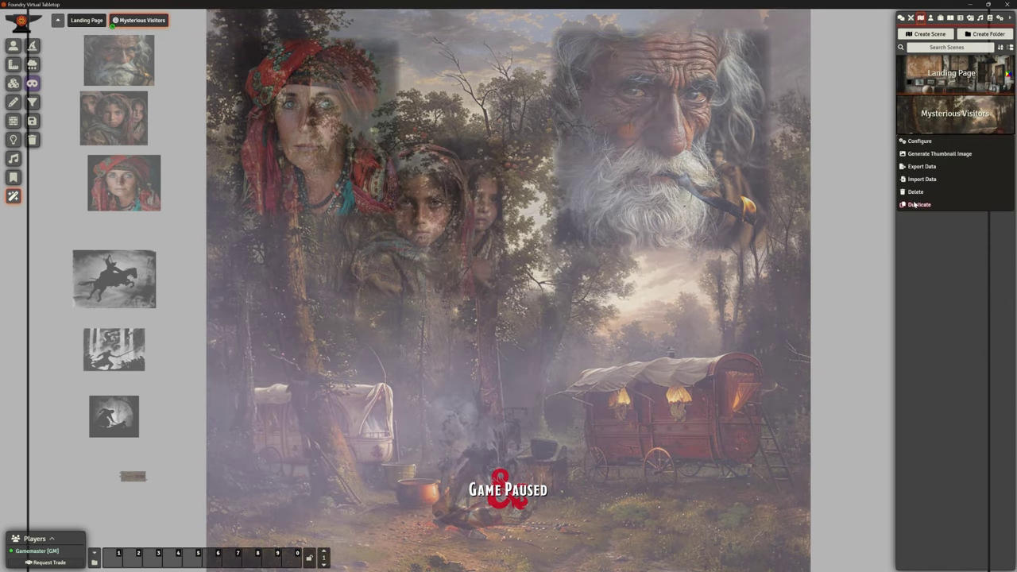
click(920, 141)
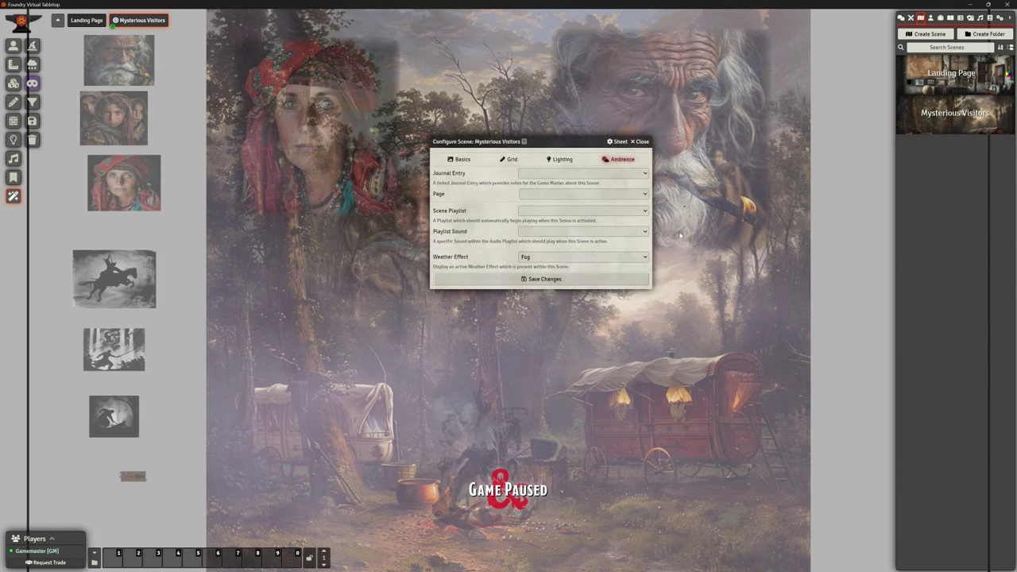
click(580, 257)
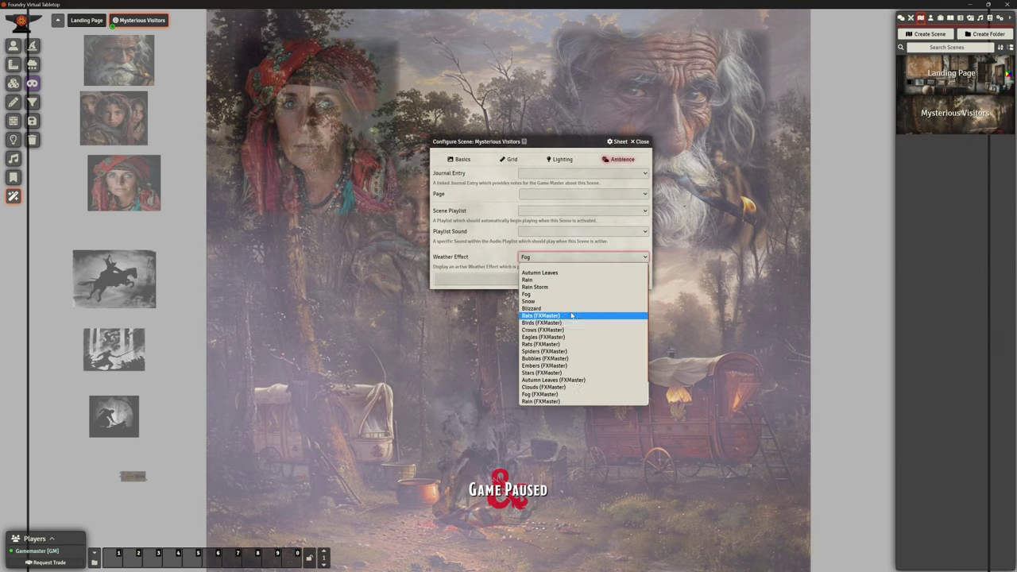
scroll(580, 373, down, 2)
scroll(567, 311, up, 2)
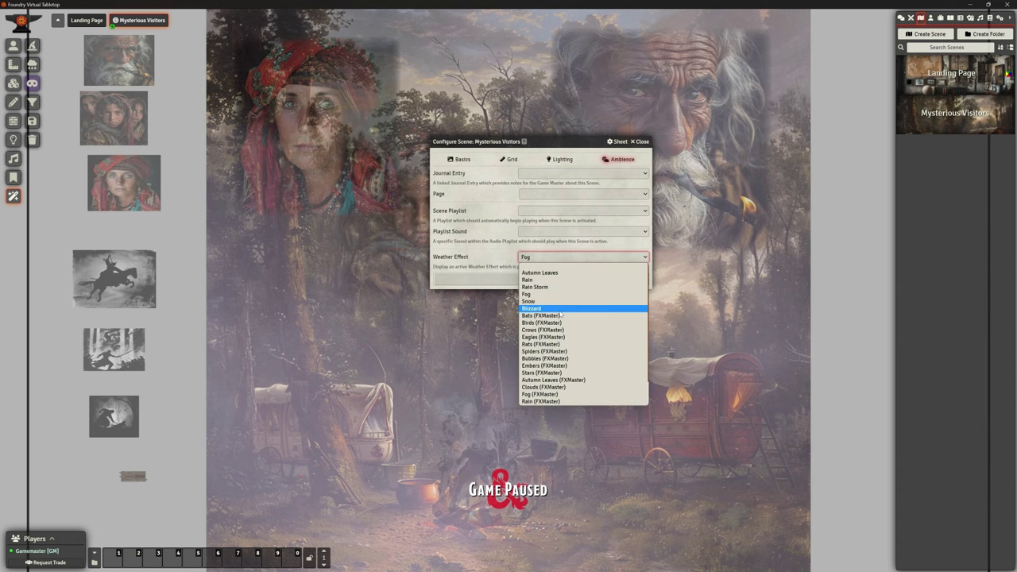
click(556, 268)
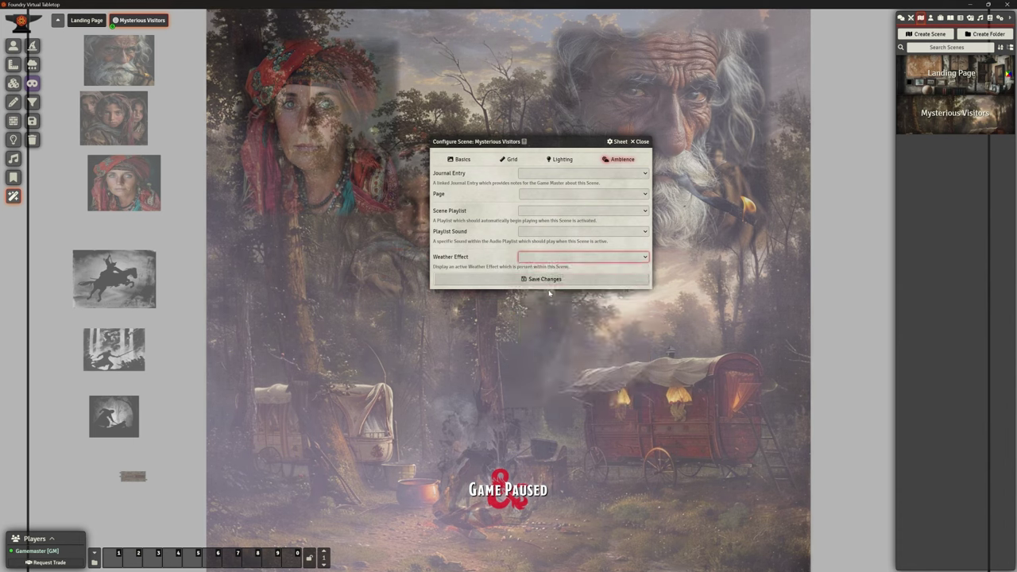
click(546, 279)
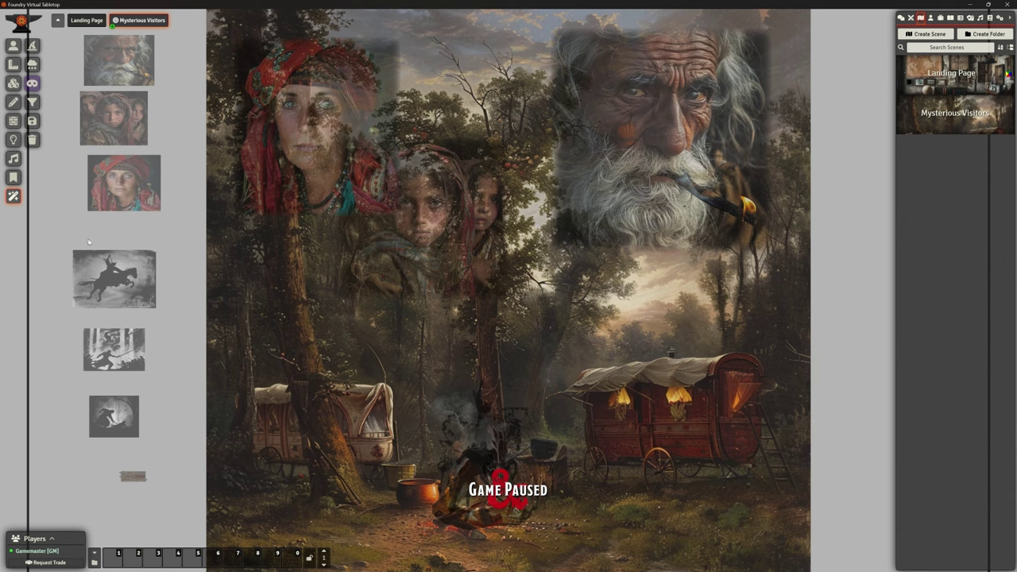
Place the FXMaster Smoke Bomb special effect on the scene above the campfire, then close the special effects manager
click(13, 198)
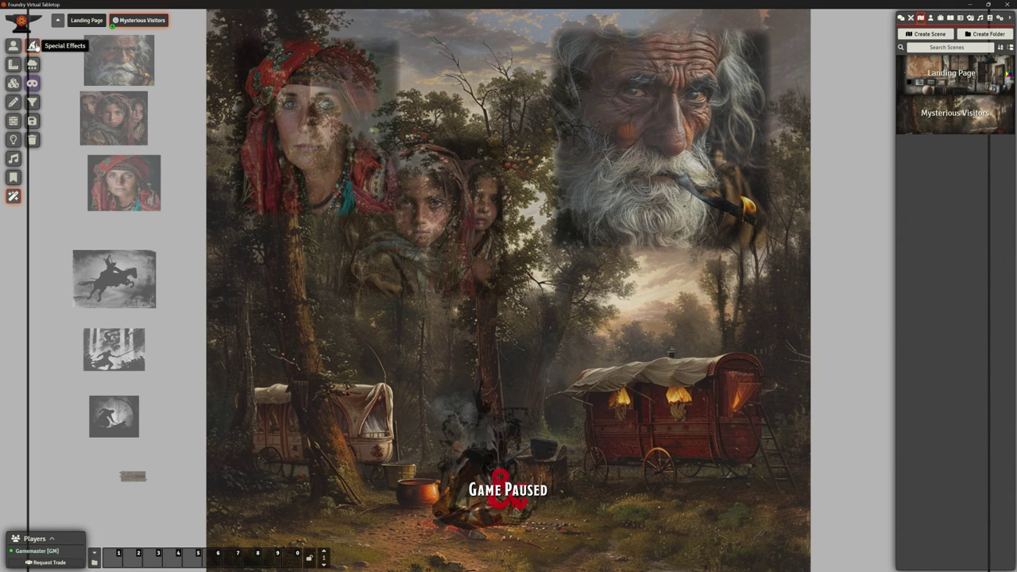
click(34, 47)
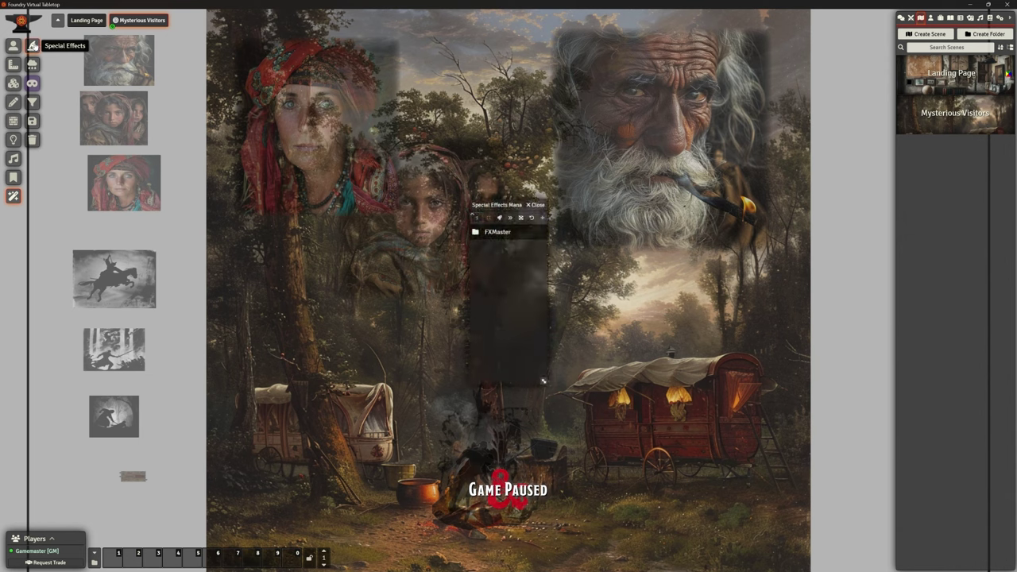
click(497, 232)
drag(494, 209, 461, 81)
drag(511, 254, 686, 324)
click(477, 212)
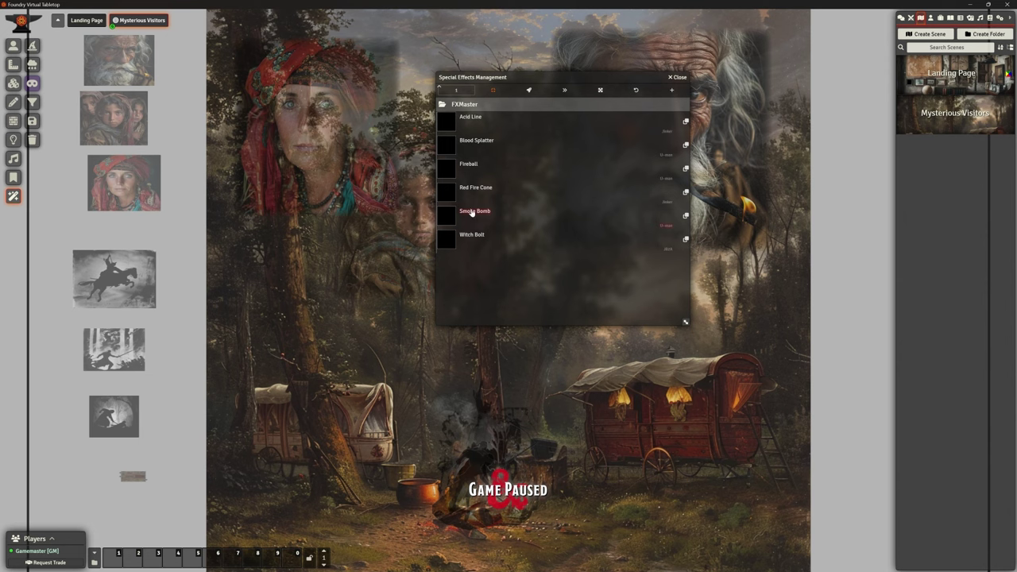
drag(473, 213, 447, 392)
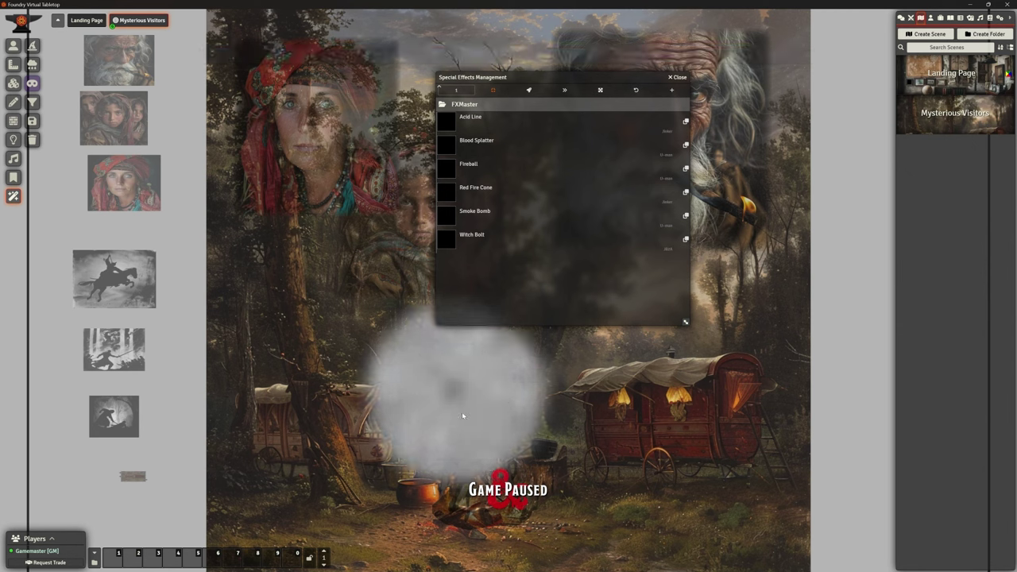
click(677, 77)
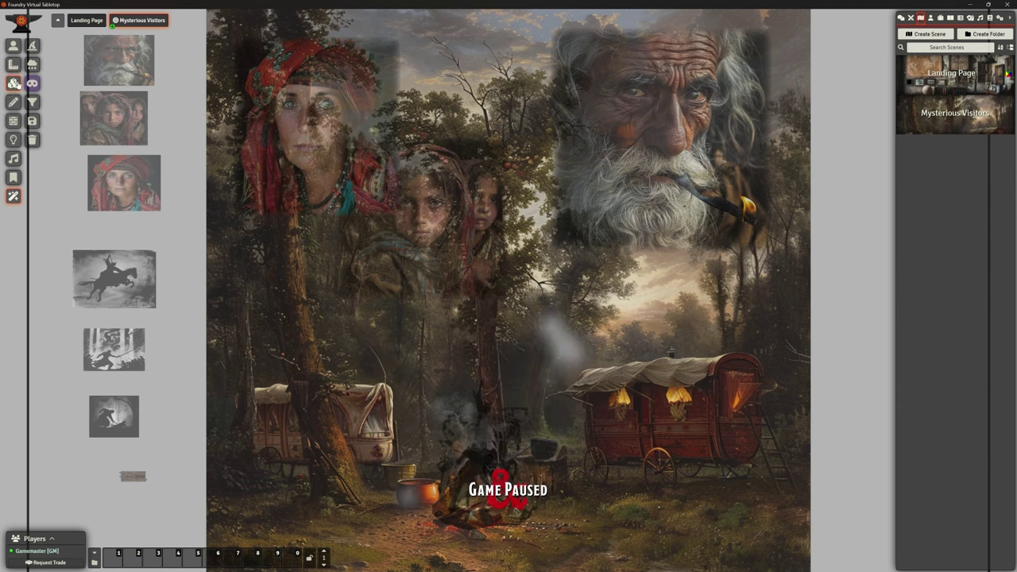
Inspect the Smoke Bomb tile's overhead, animation and trigger settings, then close its configuration without changes
click(13, 83)
click(393, 354)
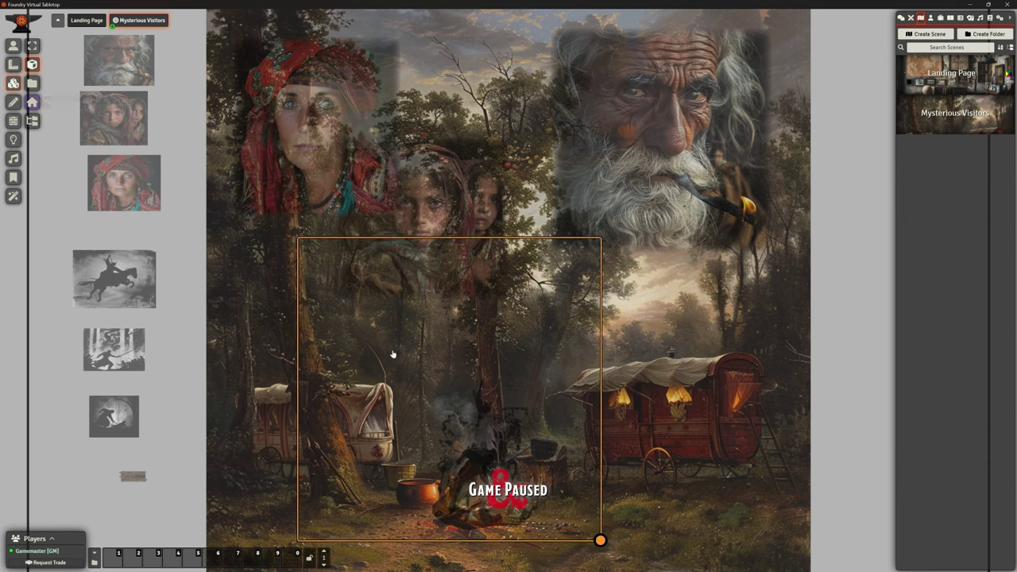
double_click(332, 307)
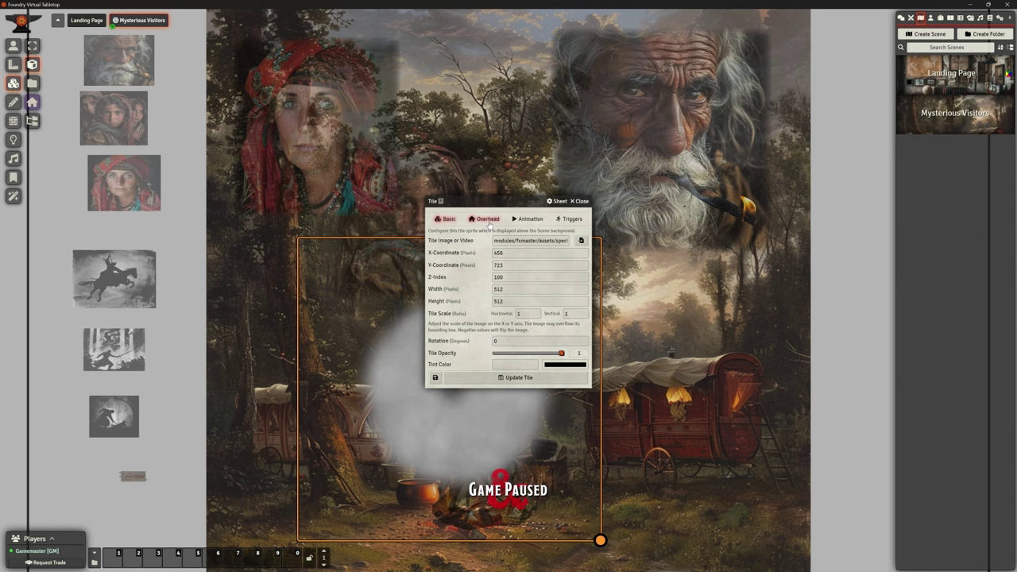
click(487, 219)
click(529, 219)
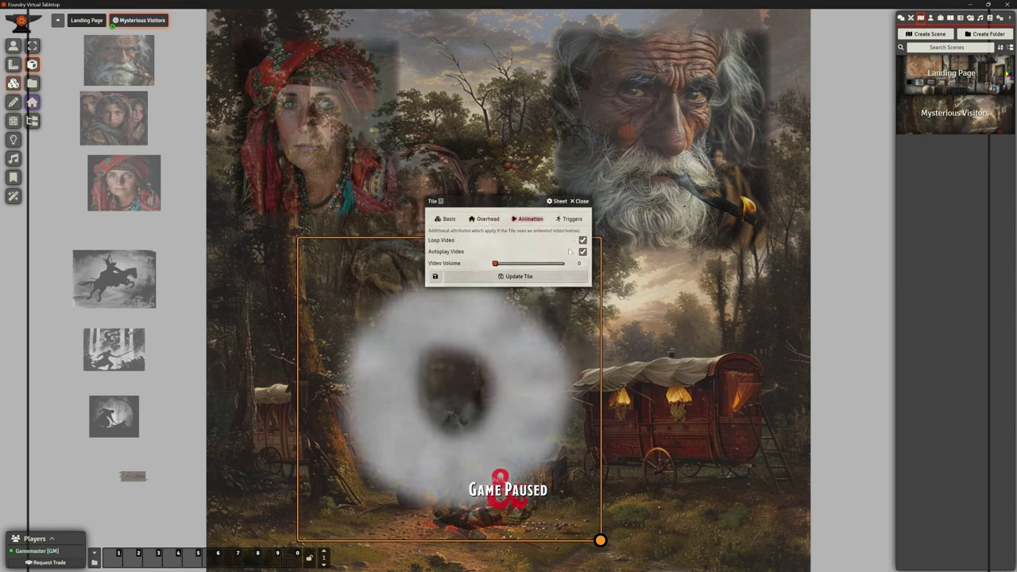
click(570, 218)
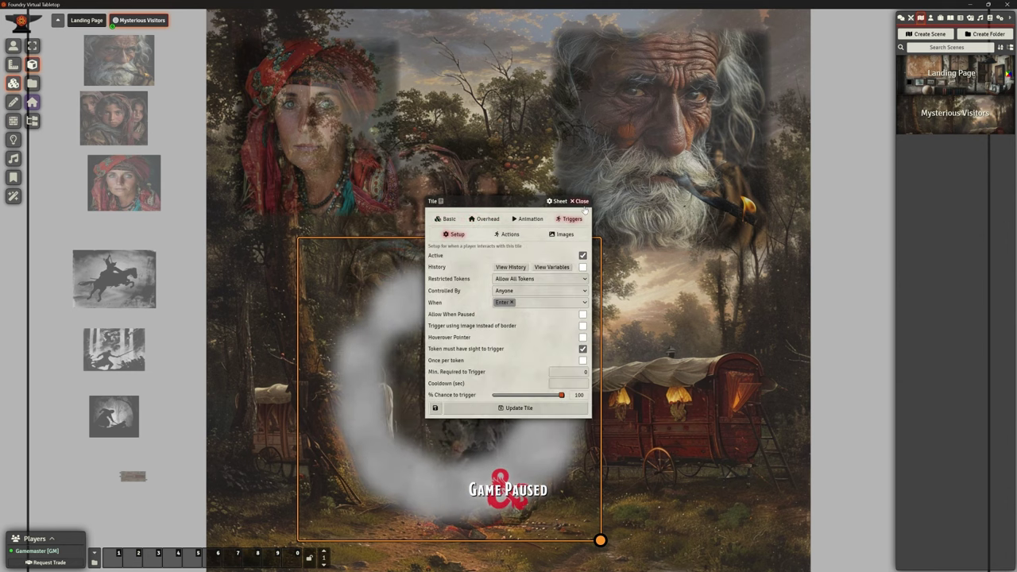
click(584, 202)
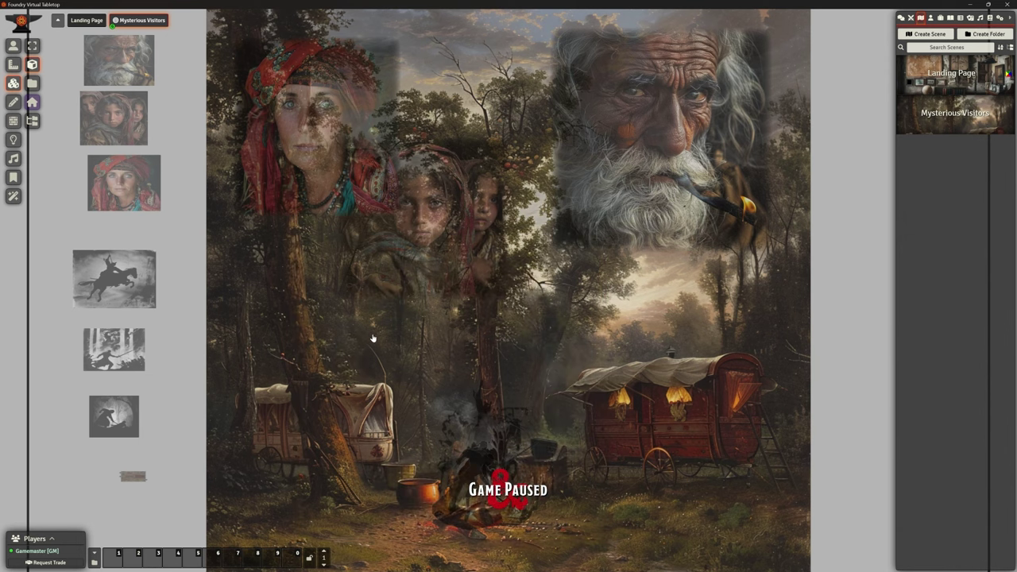
Examine the FXMaster particle effects available in the Animals, Other and Weather categories
click(12, 197)
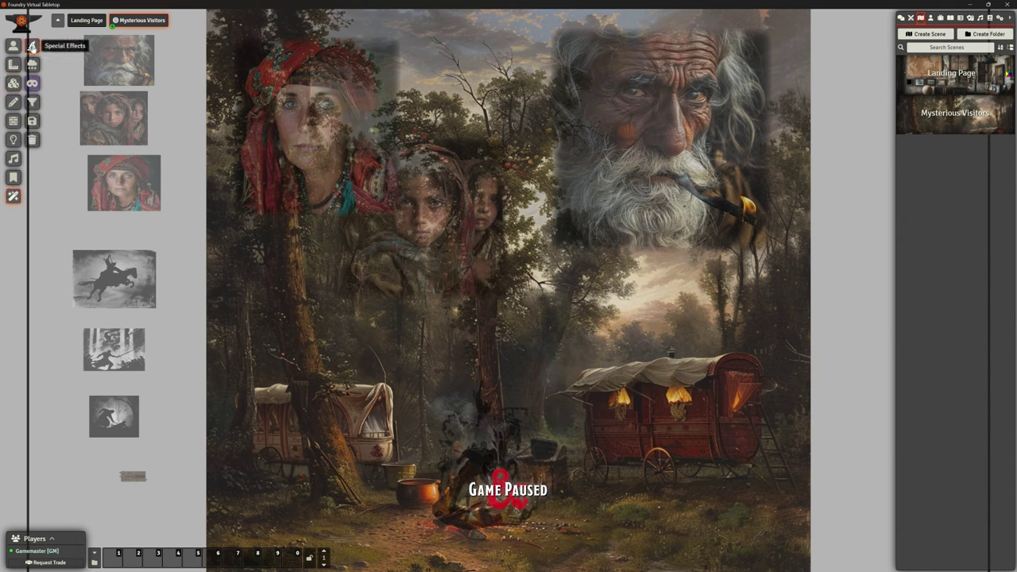
click(31, 64)
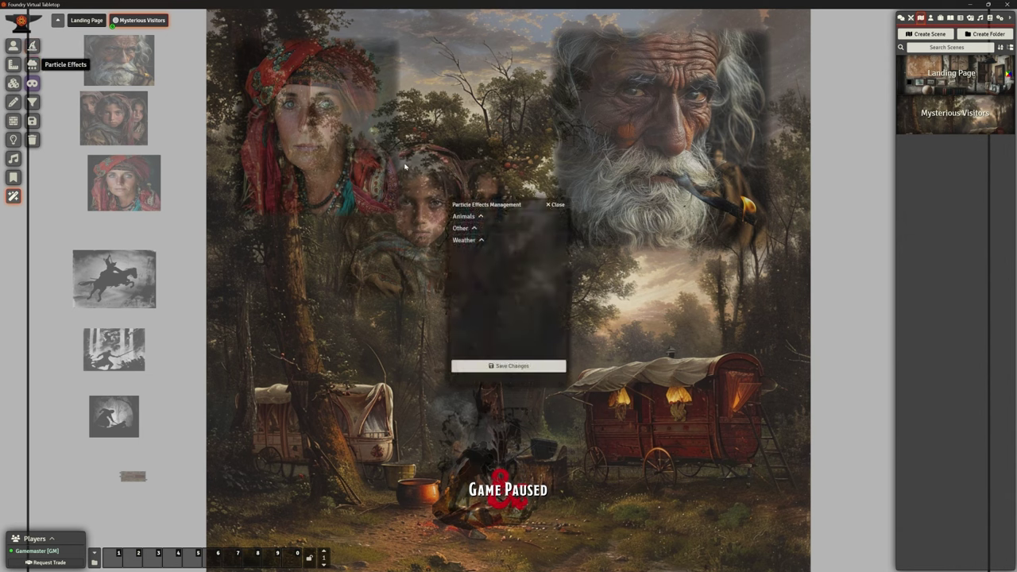
drag(503, 200, 545, 150)
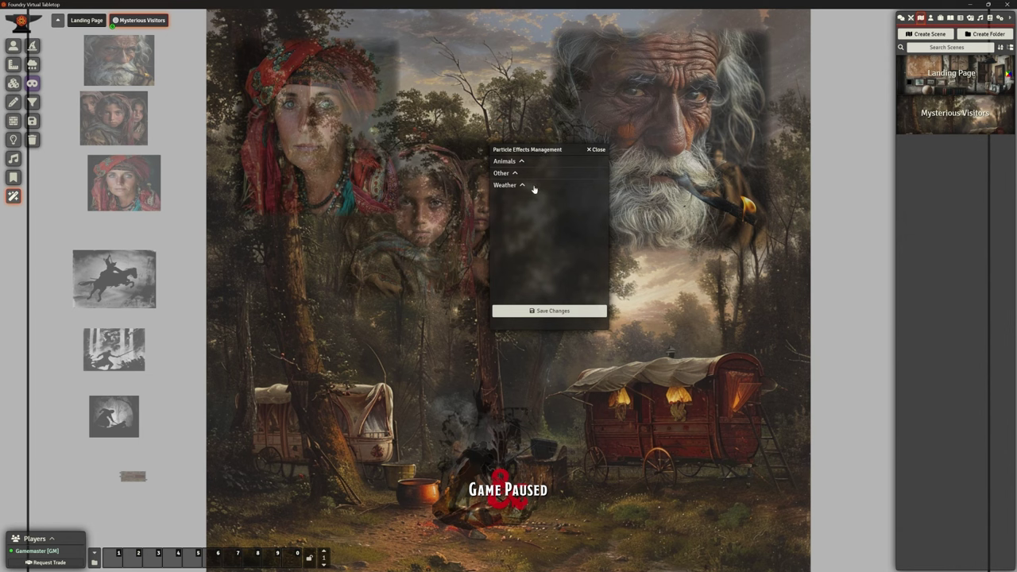
click(522, 163)
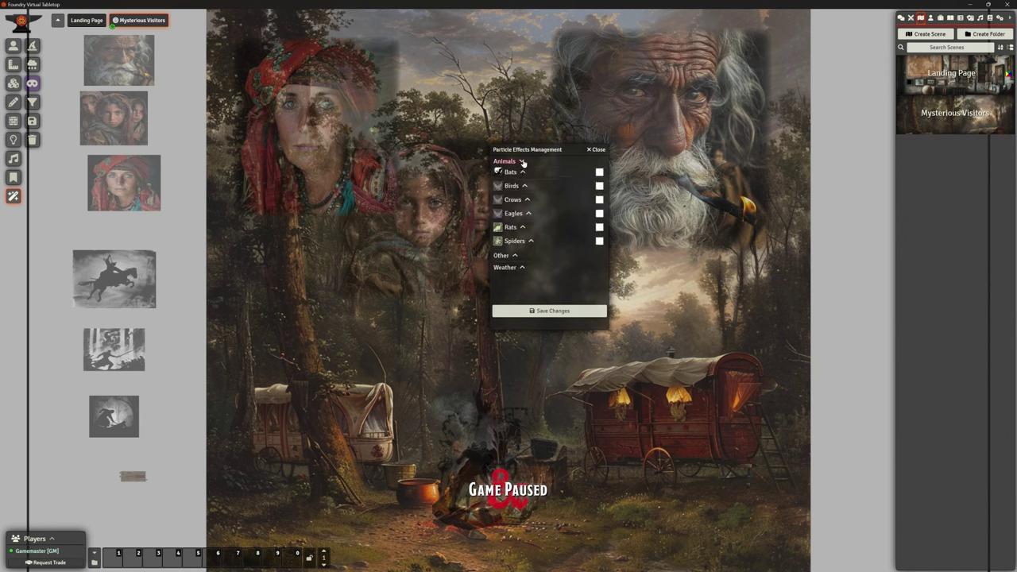
click(516, 255)
scroll(564, 230, down, 1)
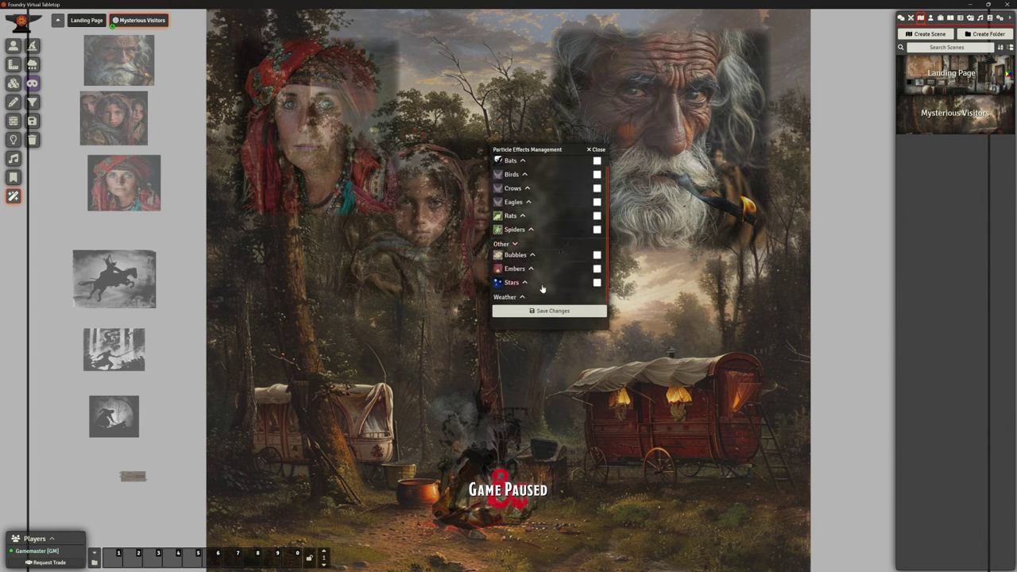
click(522, 299)
scroll(548, 277, down, 2)
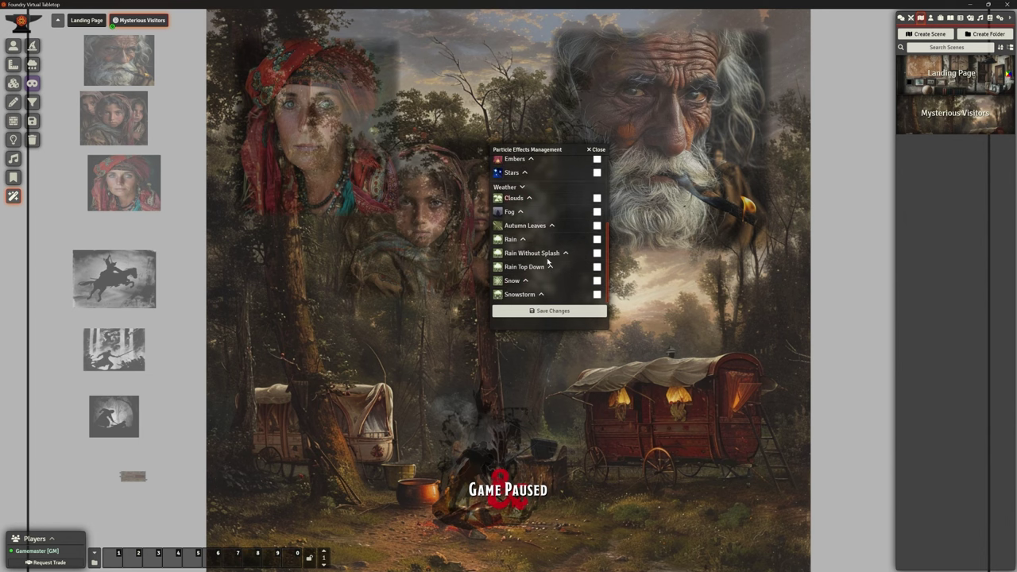
scroll(549, 261, up, 3)
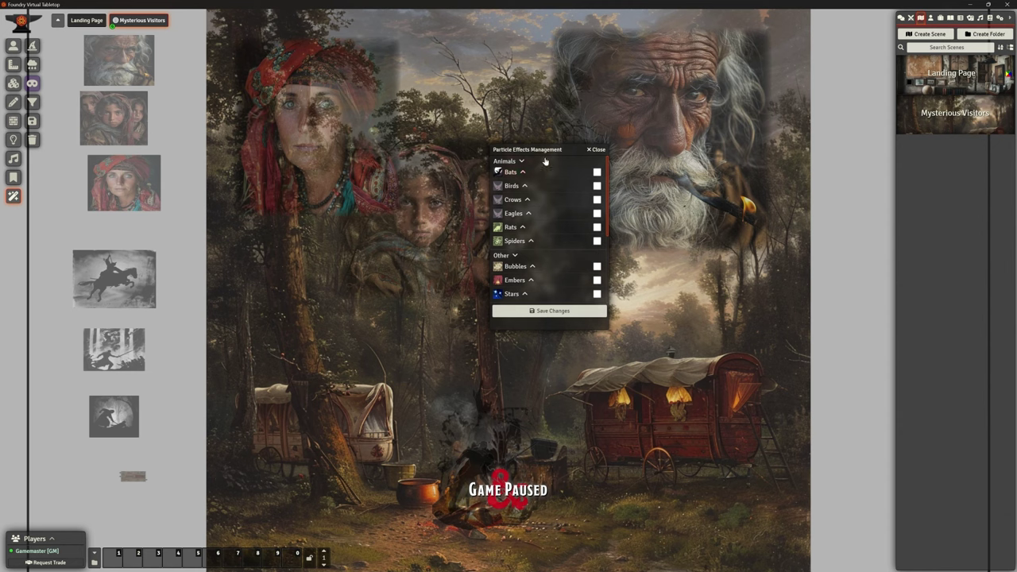
Enable the Bats particle effect with its scale set to 5, and save the change
drag(547, 151, 613, 125)
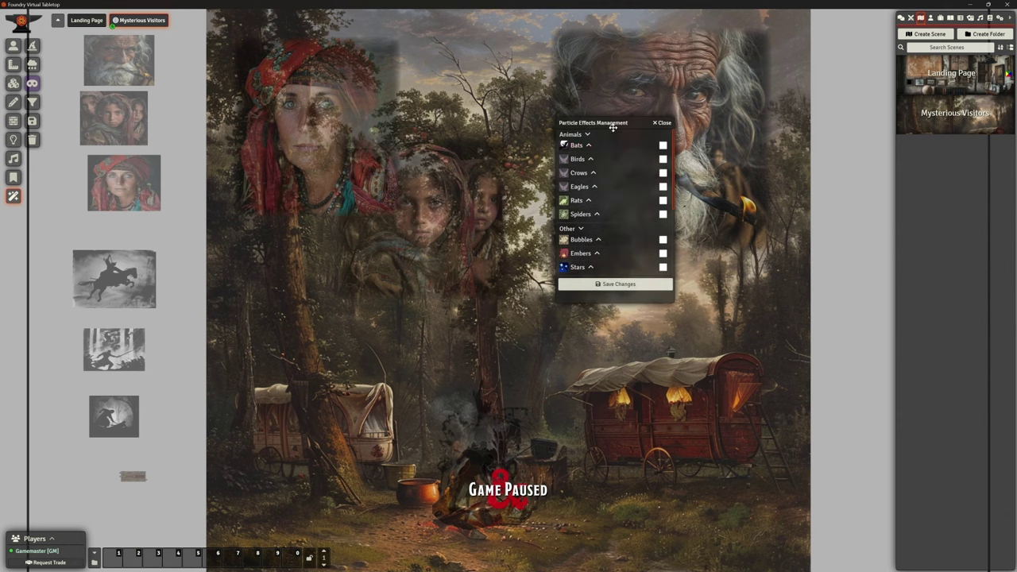
click(663, 146)
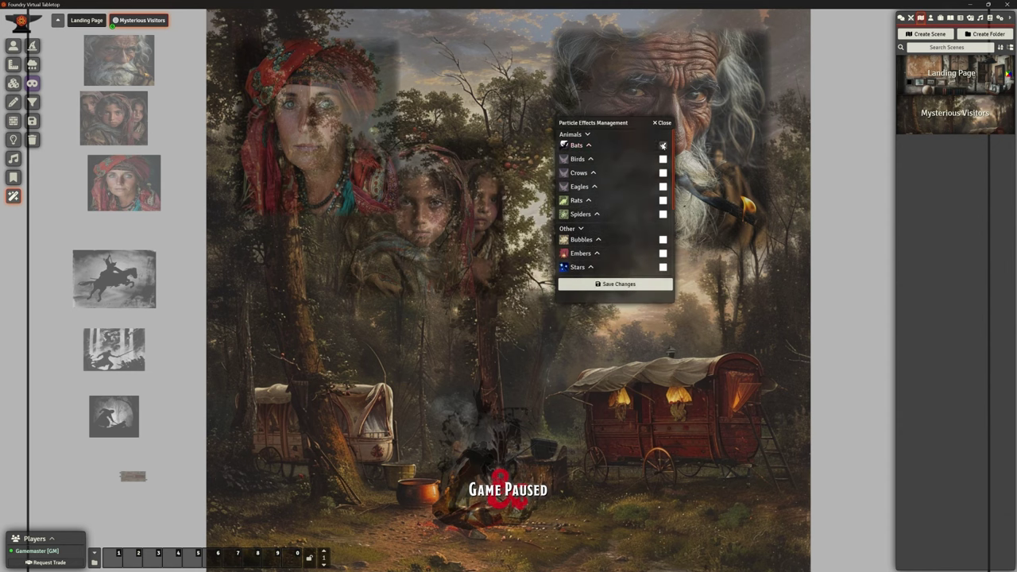
click(588, 146)
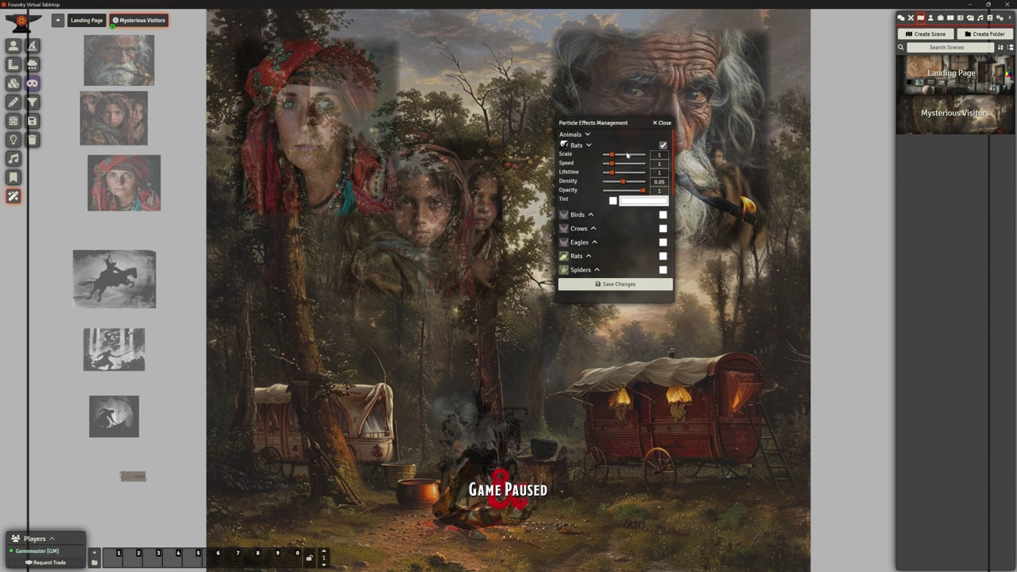
drag(627, 155, 644, 155)
click(619, 284)
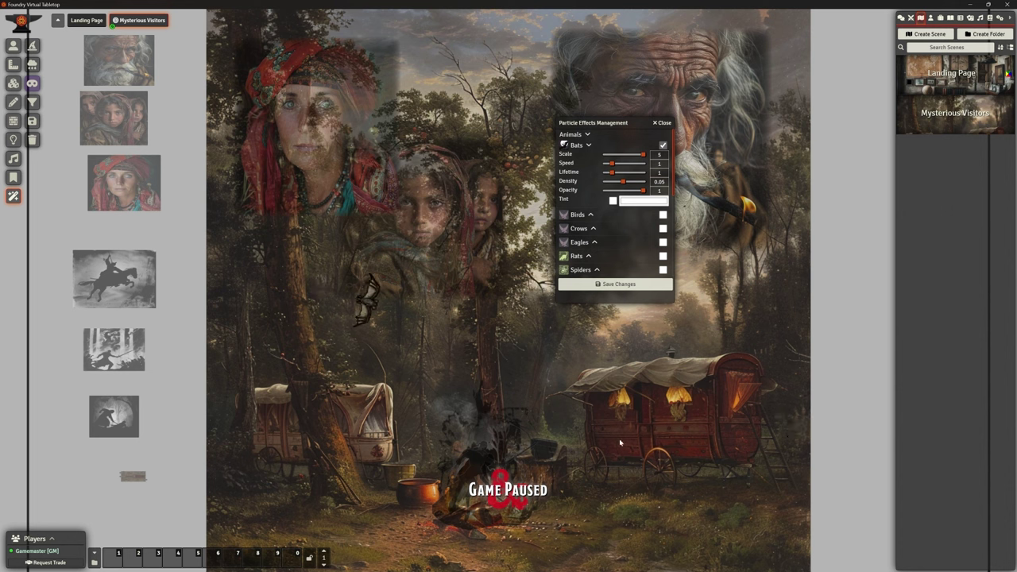
Set the Bats effect to scale 5, speed 1.8, lifetime 5 and density 0.1 with a red tint, and save
click(614, 155)
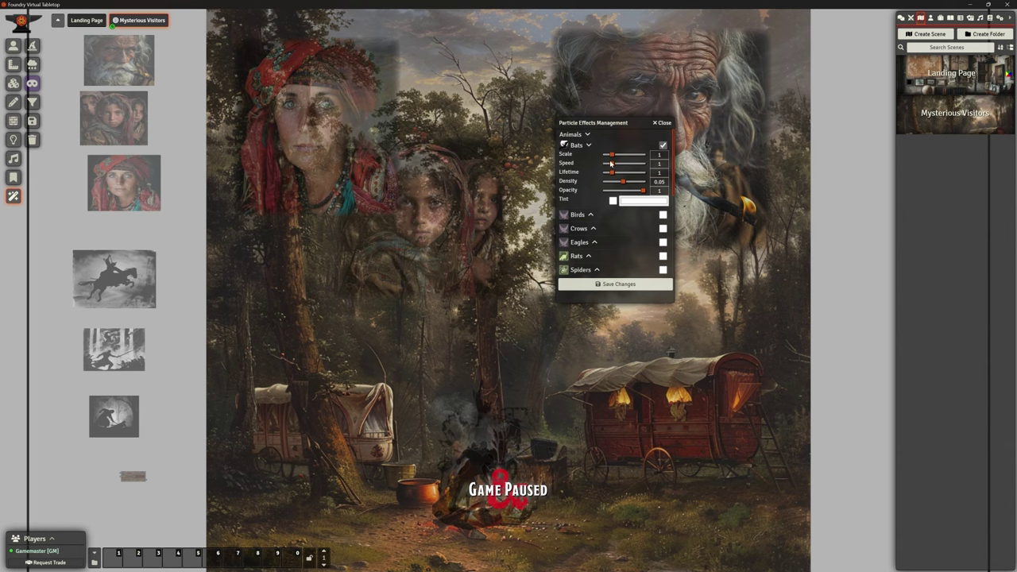
drag(633, 165, 645, 165)
click(644, 155)
drag(631, 172, 646, 182)
click(632, 201)
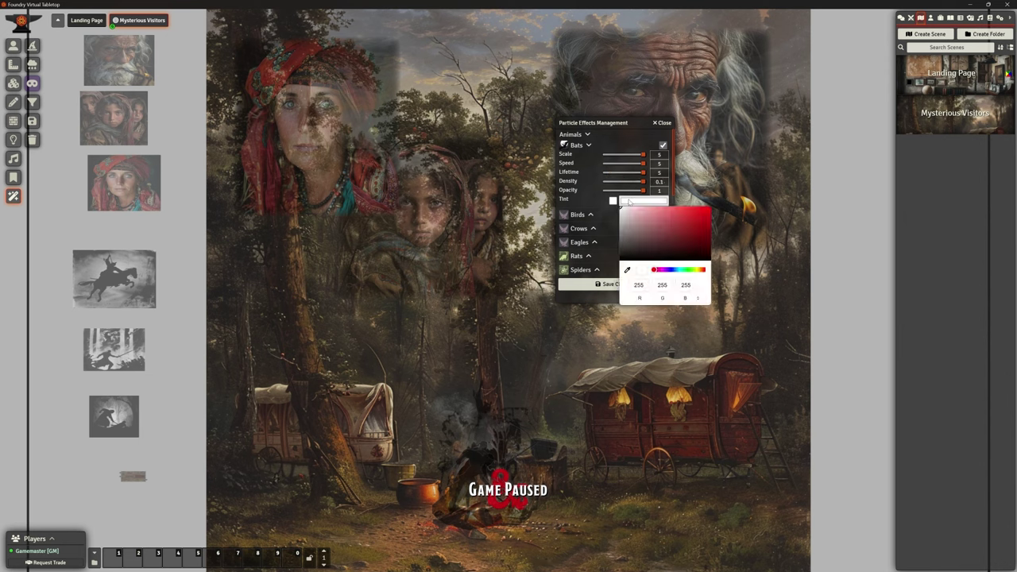
click(652, 271)
click(597, 285)
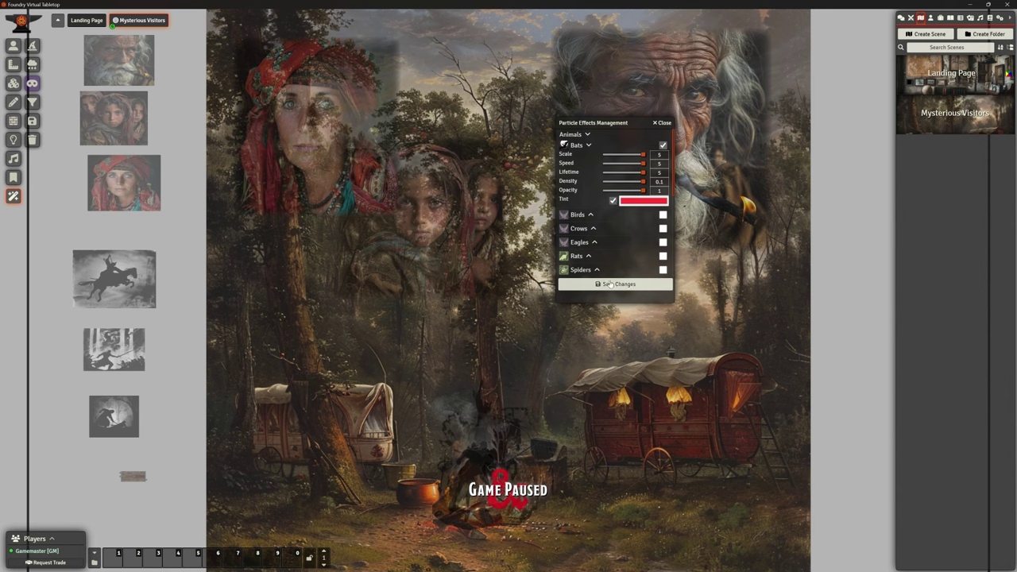
click(618, 164)
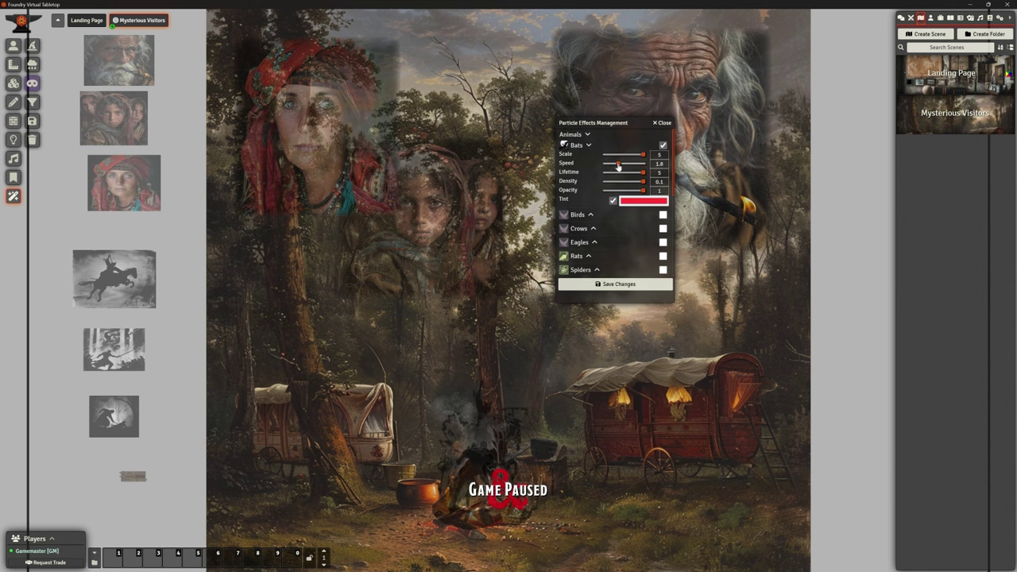
click(607, 288)
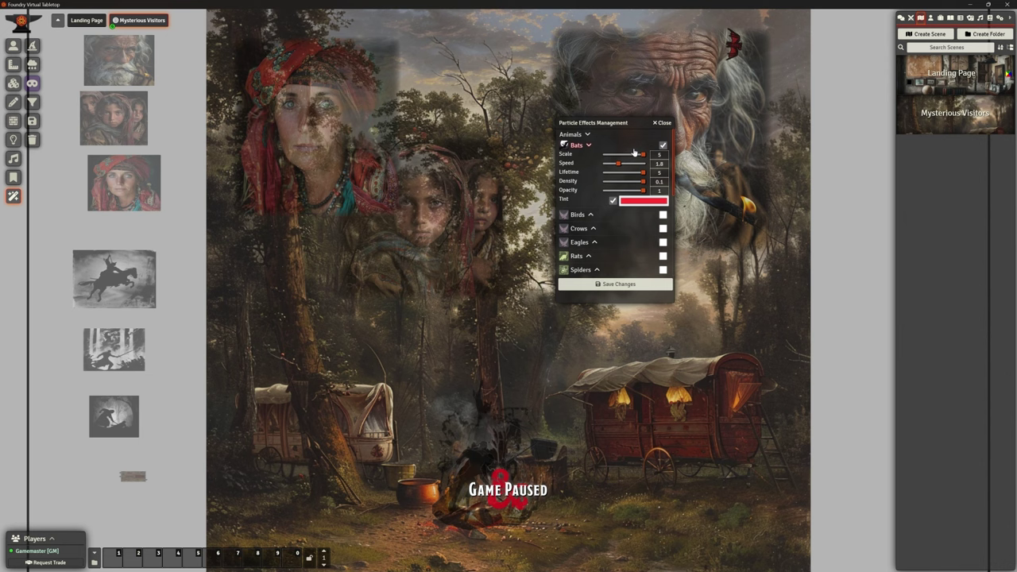
Replace Bats with the Rats particle effect at scale 5, speed 2.4 and lifetime 4.6 with a red tint, and save
click(664, 146)
click(589, 145)
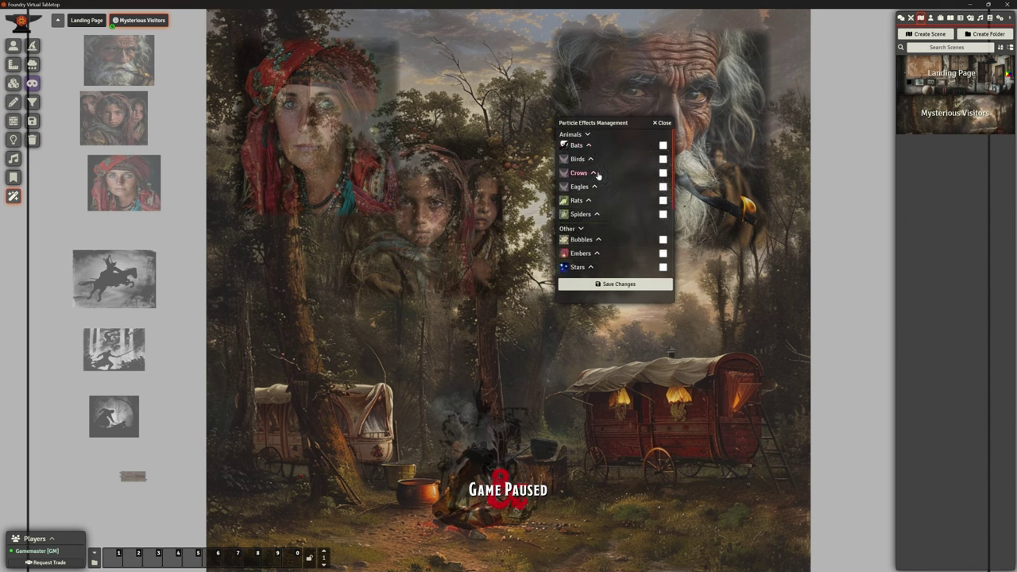
click(589, 200)
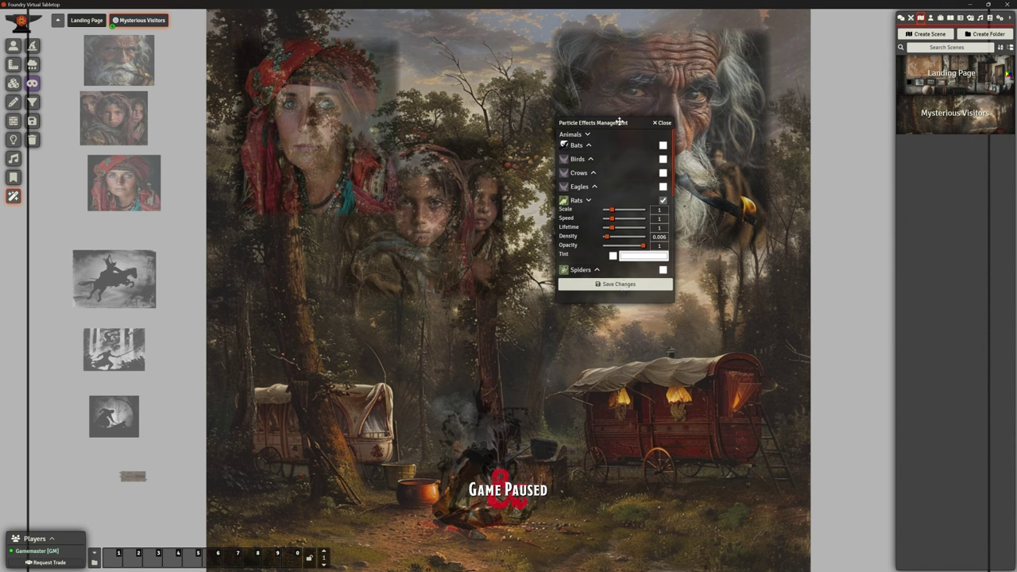
drag(621, 123, 739, 131)
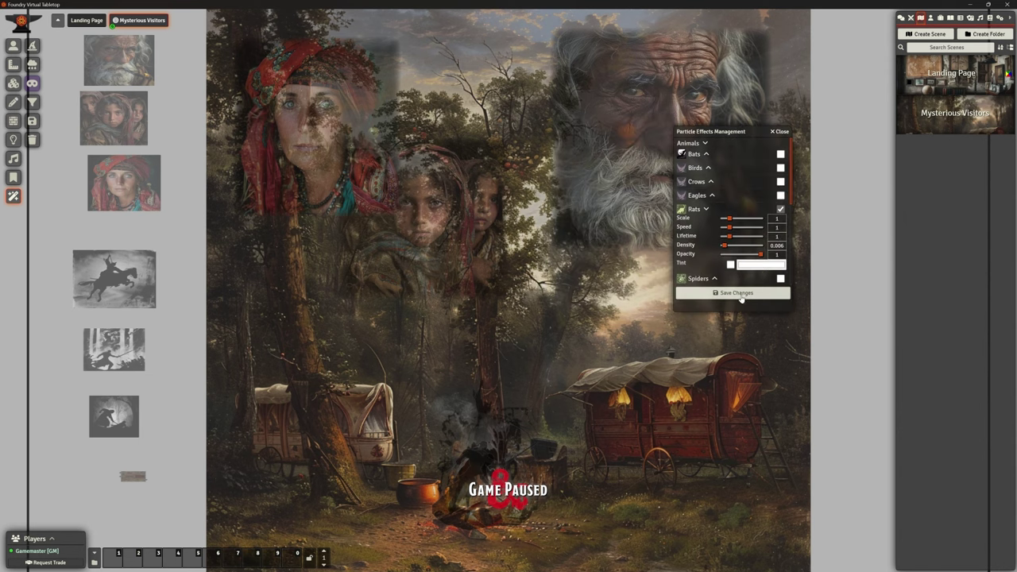
drag(730, 228, 763, 218)
click(758, 237)
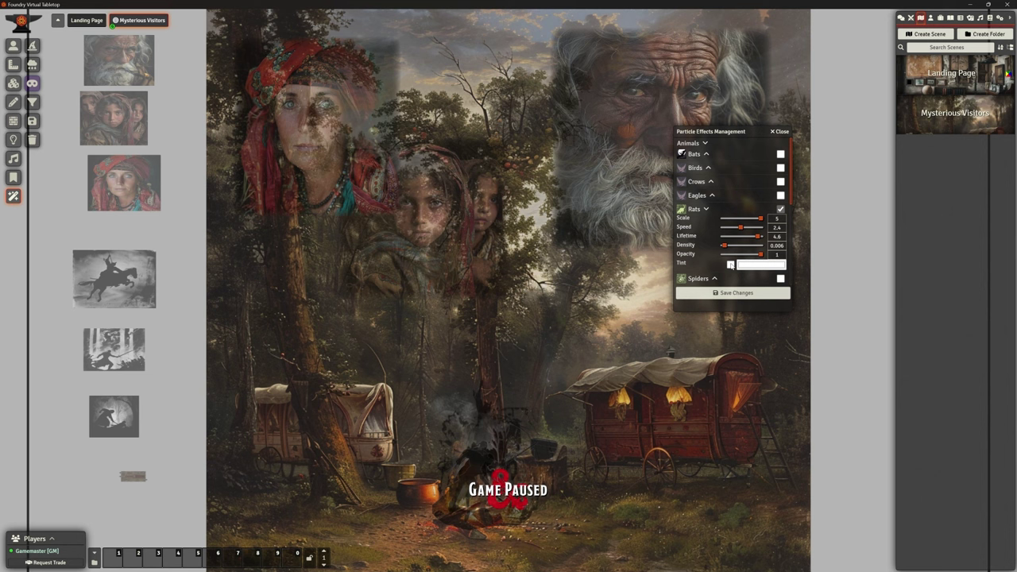
click(731, 265)
click(751, 266)
click(813, 272)
click(728, 294)
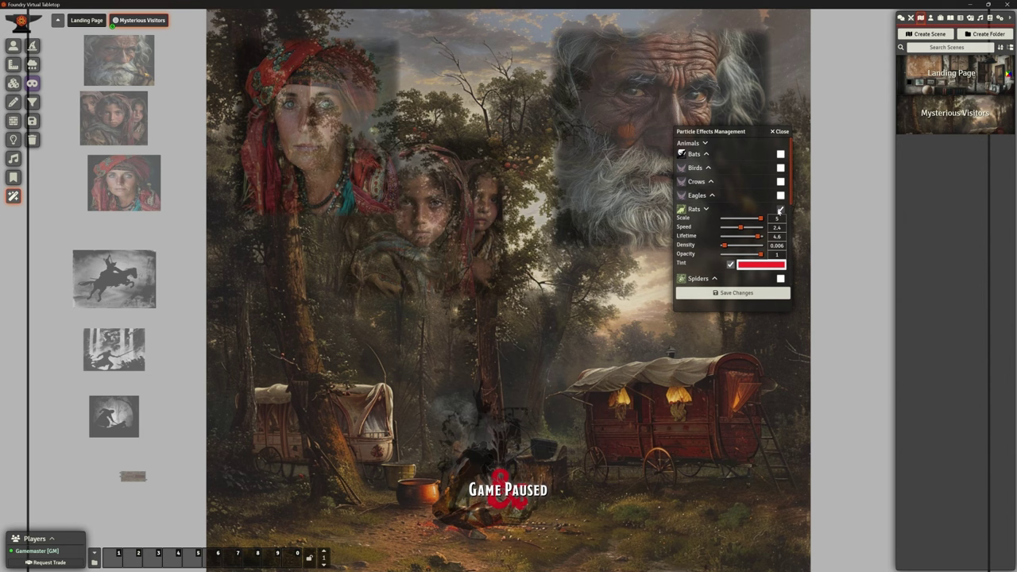
Turn off the Rats particle effect, save the change, and collapse its settings
click(780, 210)
click(729, 293)
click(694, 210)
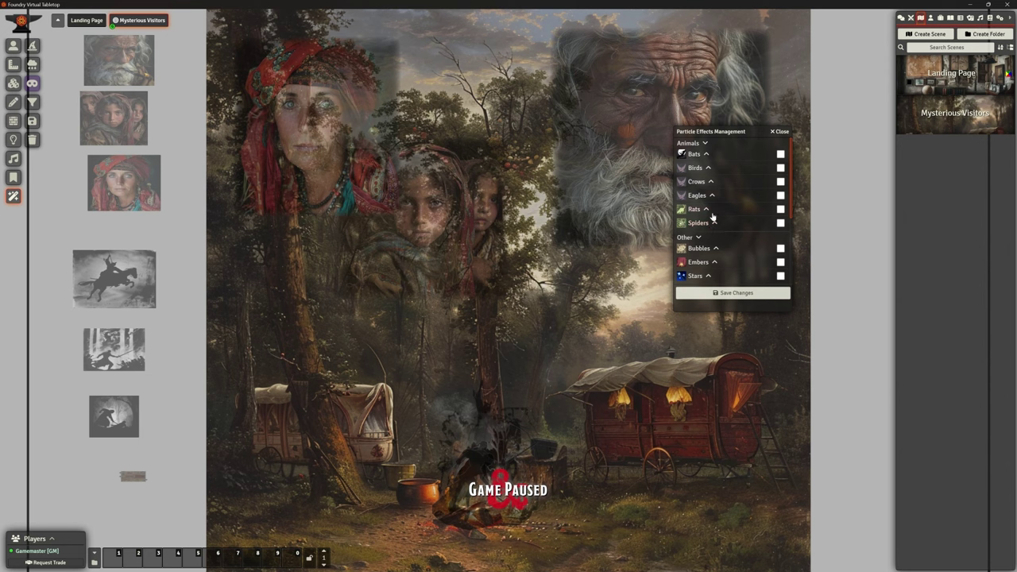
Enable the Crows particle effect with its default settings, then collapse the Animals category
click(697, 182)
click(780, 181)
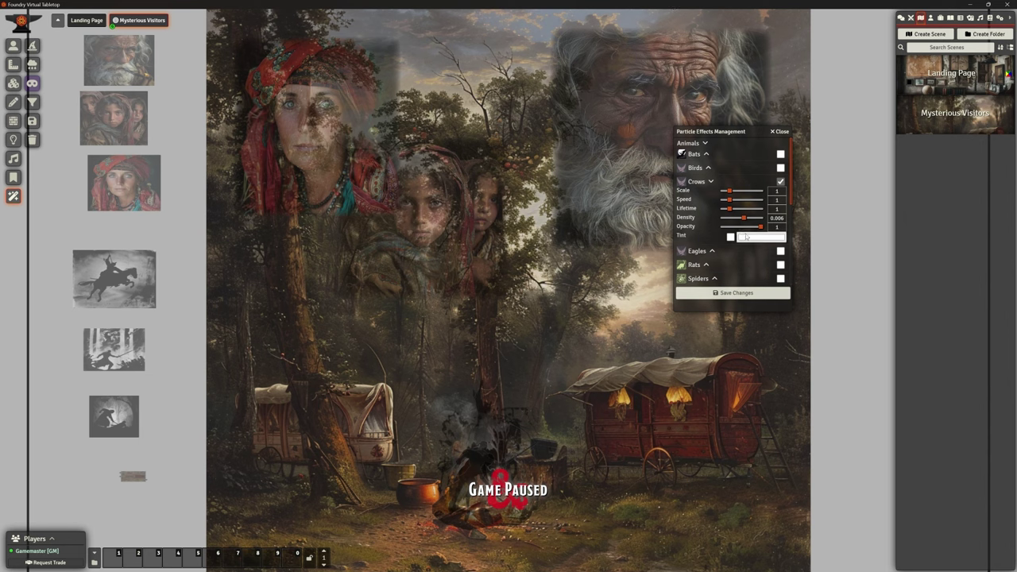
click(704, 144)
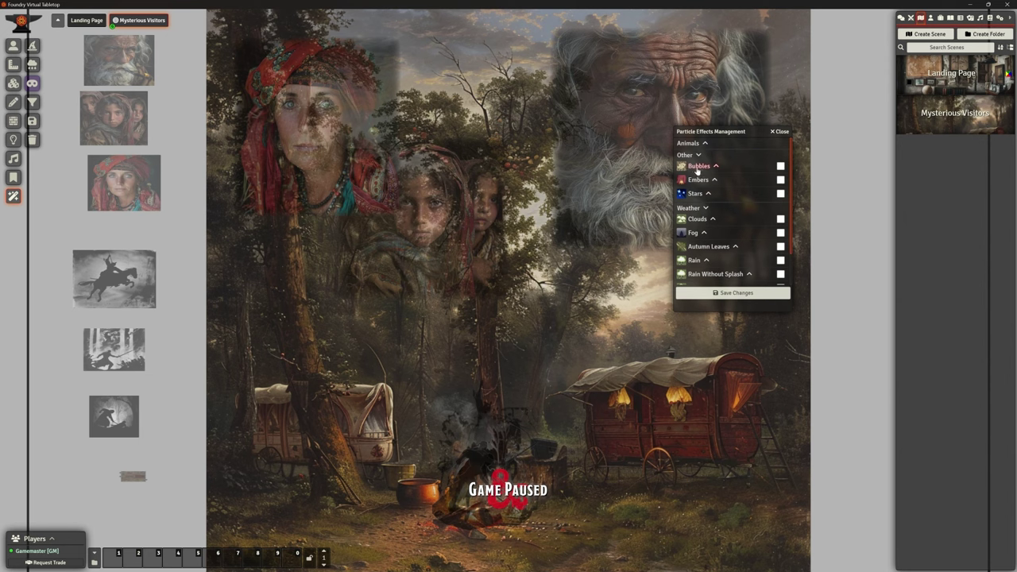
Enable the Bubbles particle effect with its default settings, and save the change
click(779, 167)
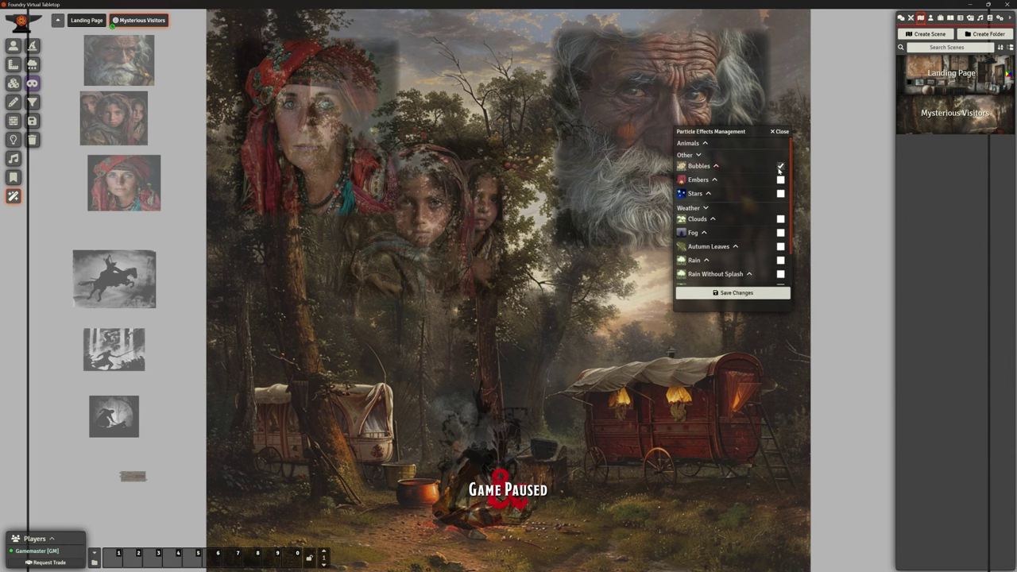
click(715, 167)
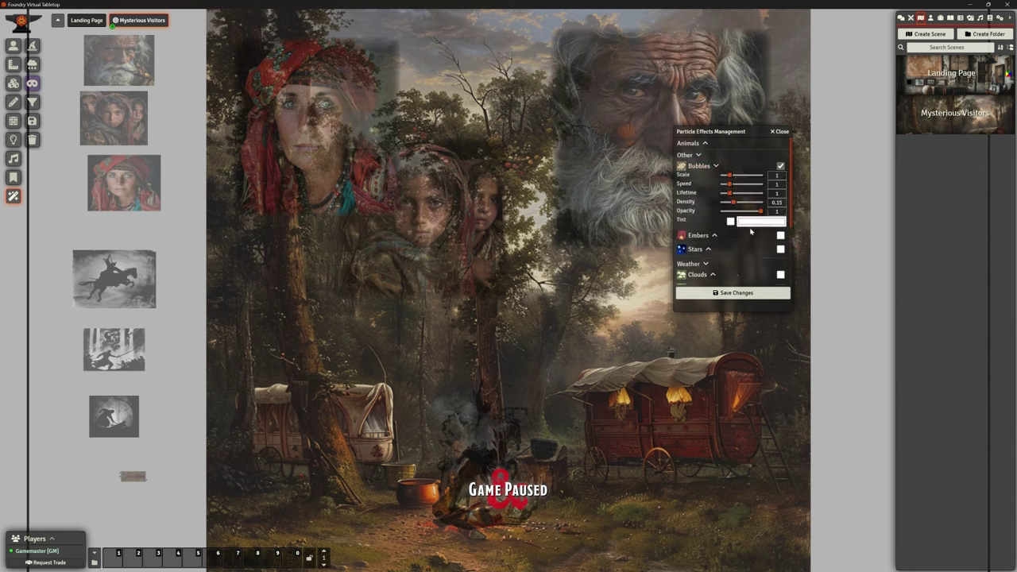
click(725, 293)
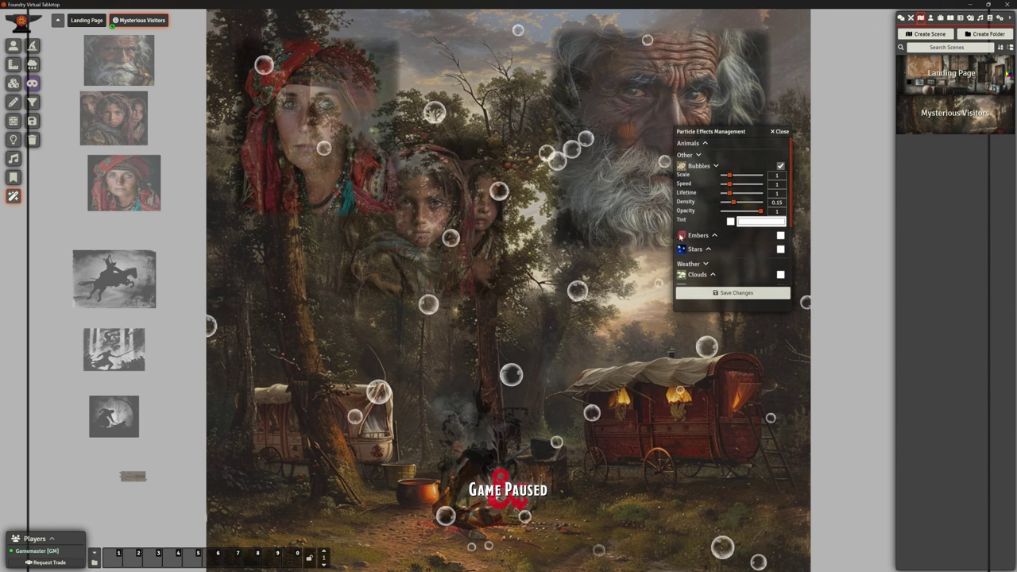
Tint the Bubbles light green (RGB 153, 247, 146), and save the change
click(729, 221)
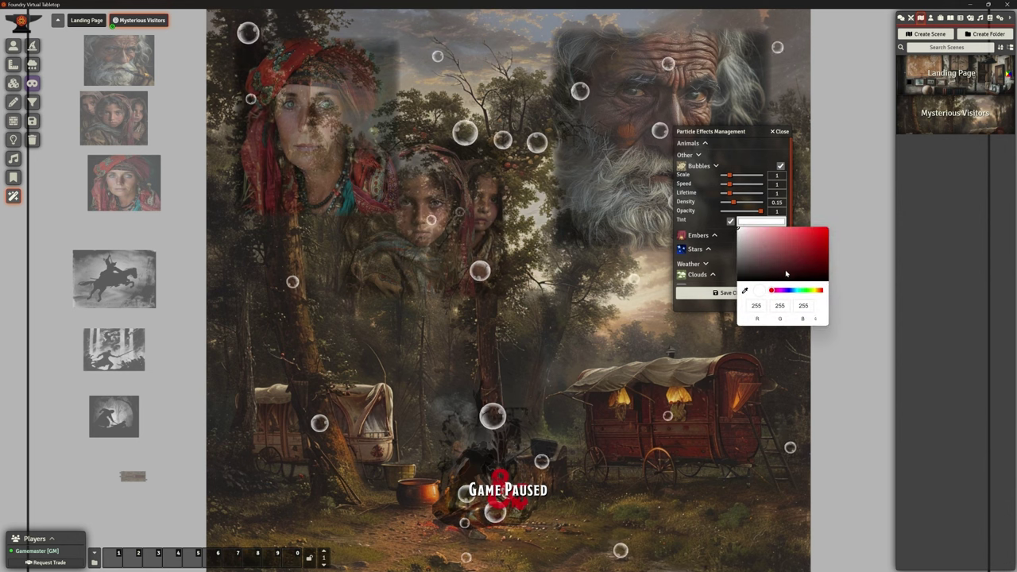
click(789, 290)
click(775, 229)
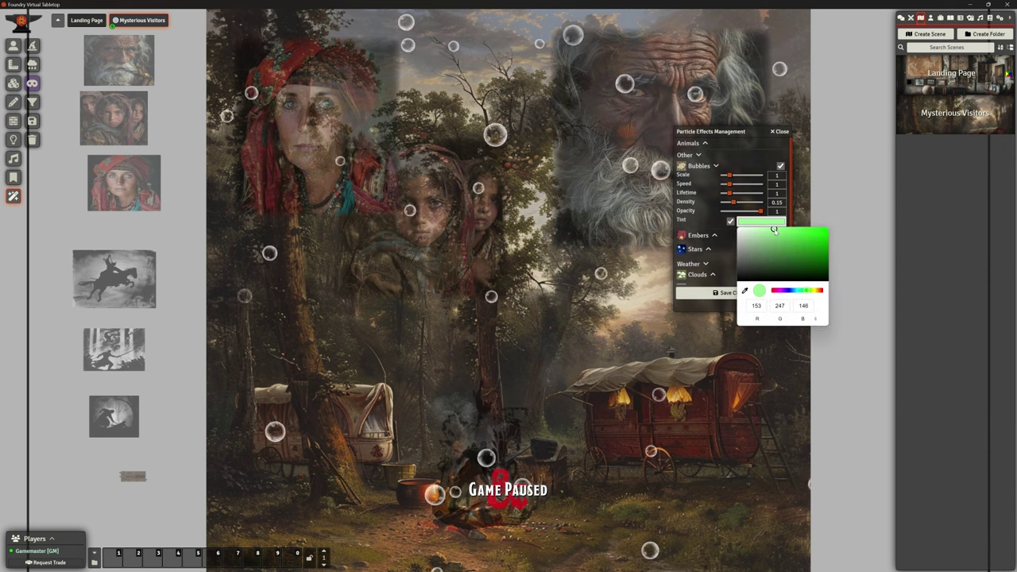
click(725, 295)
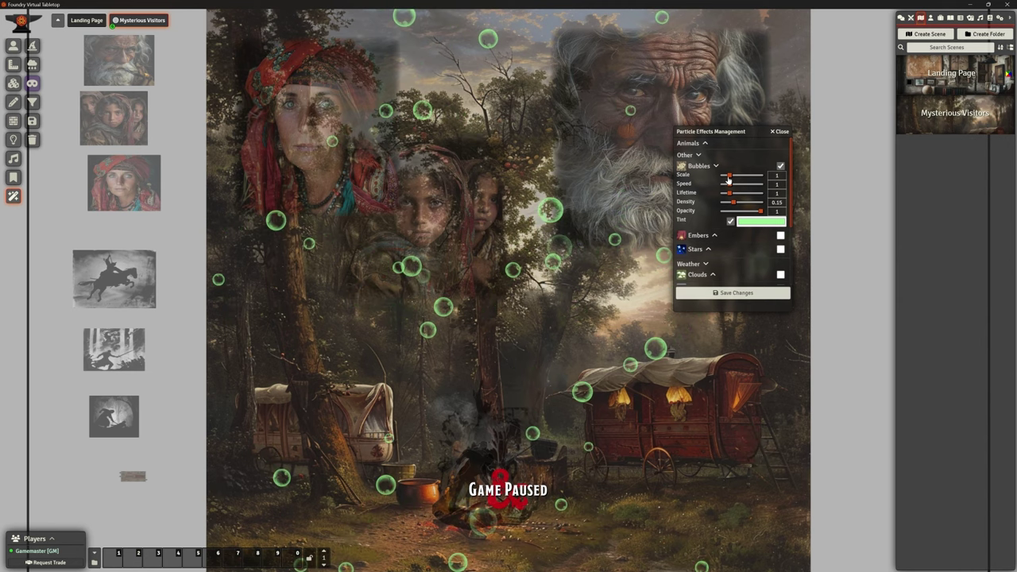
Turn off Bubbles and enable the Embers particle effect with its default settings
click(780, 166)
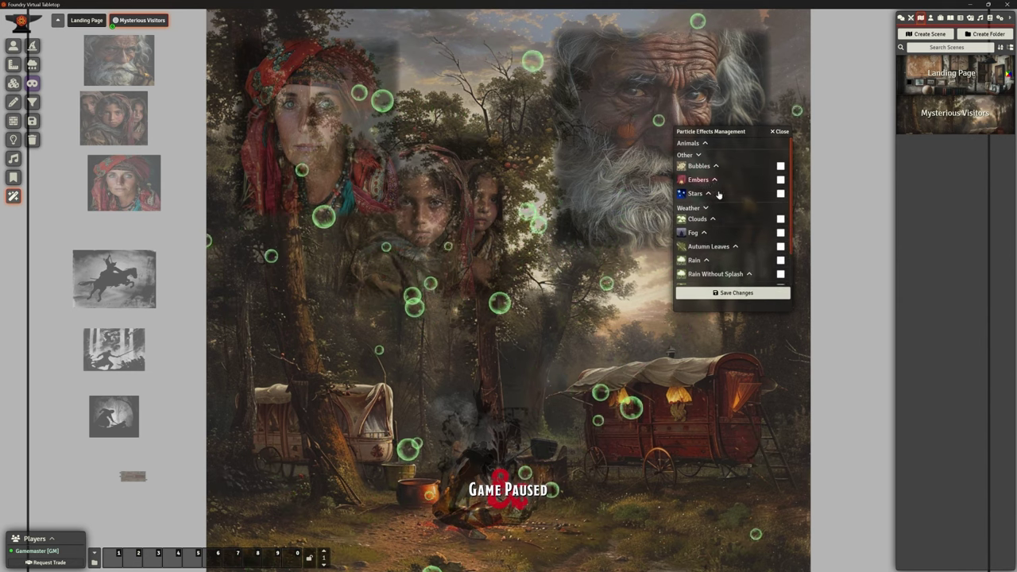
click(713, 179)
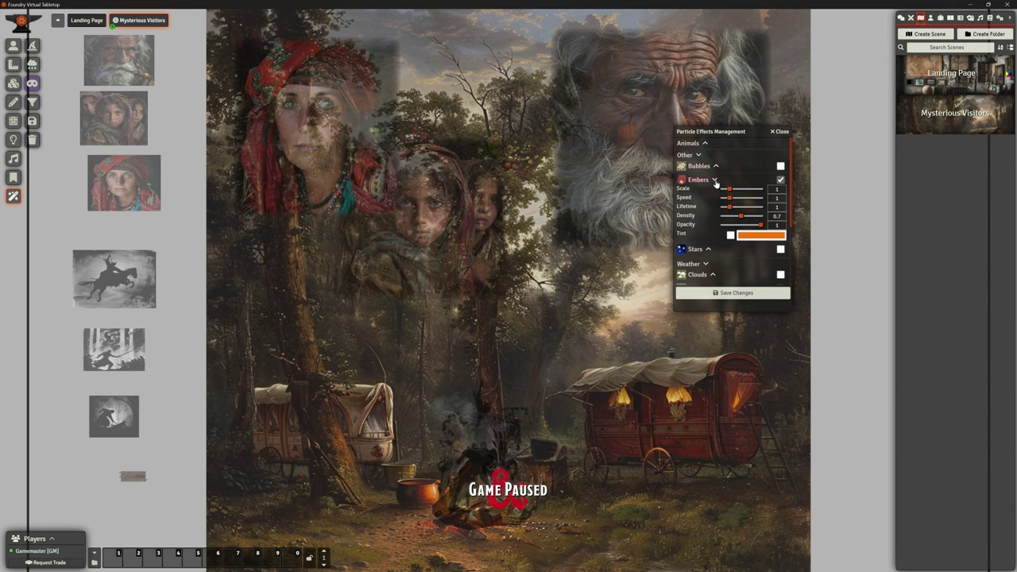
click(715, 180)
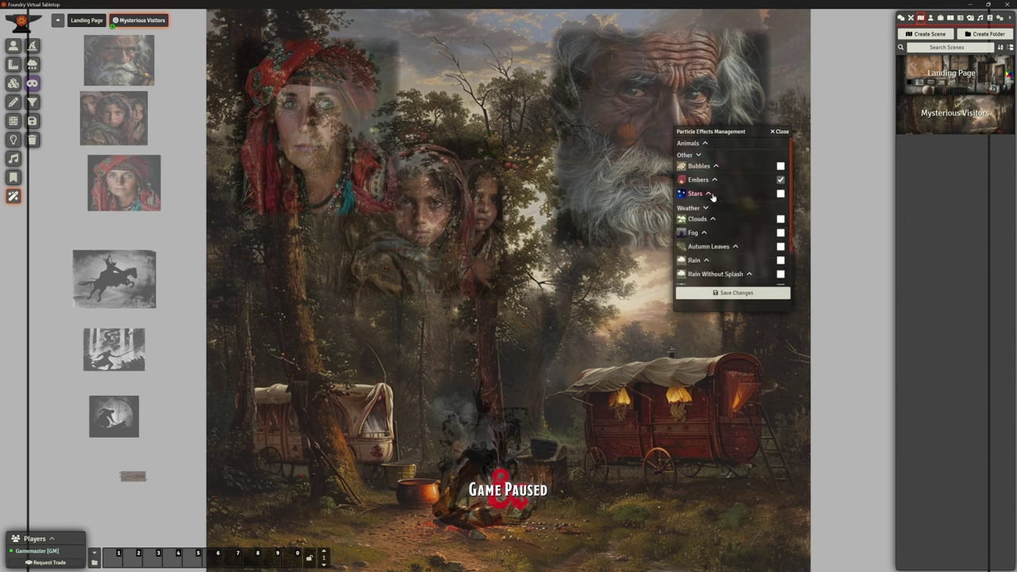
Replace Embers with the Stars particle effect, set to scale 3.2 and speed 3.4
click(708, 194)
click(780, 180)
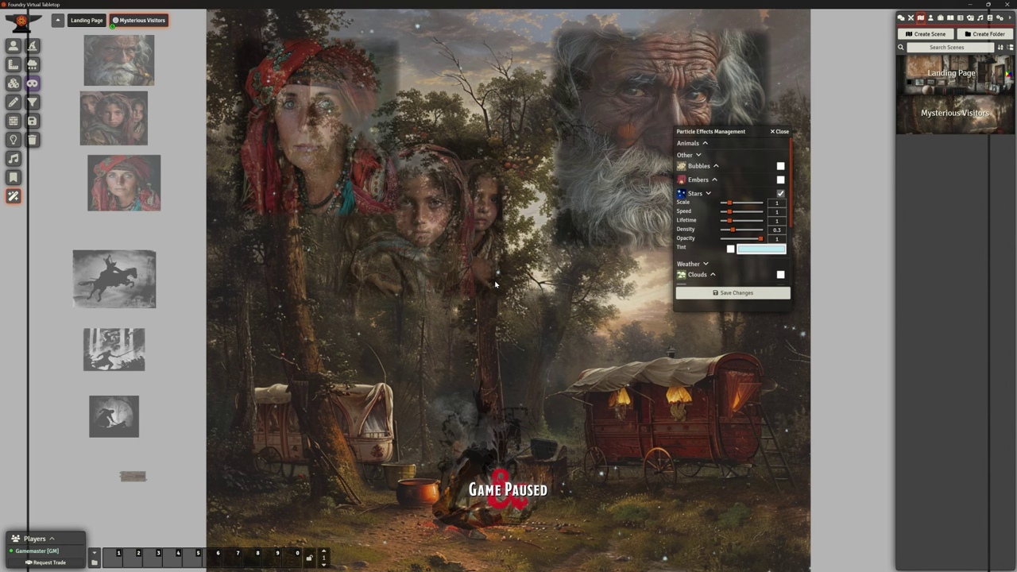
click(747, 203)
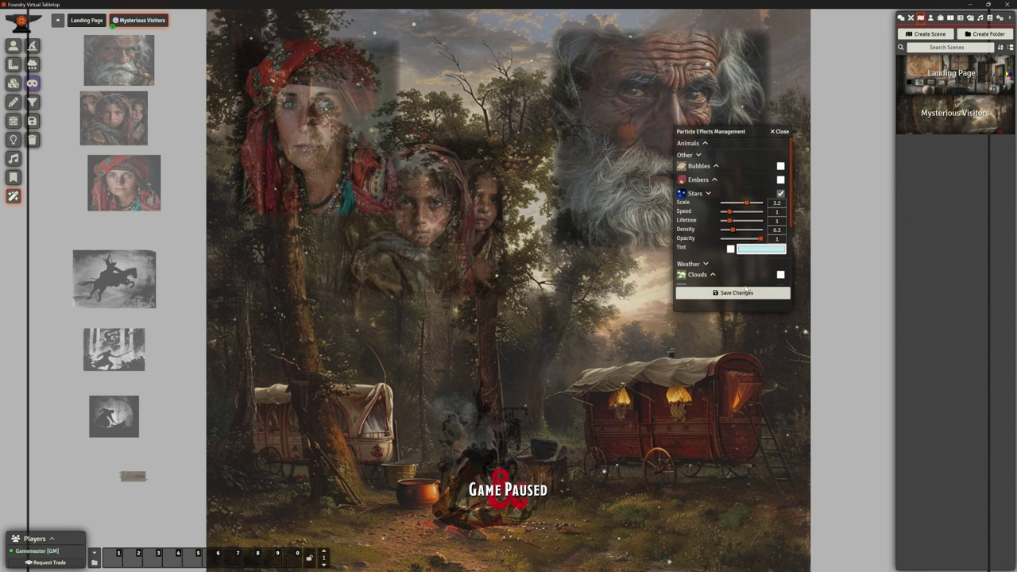
click(750, 211)
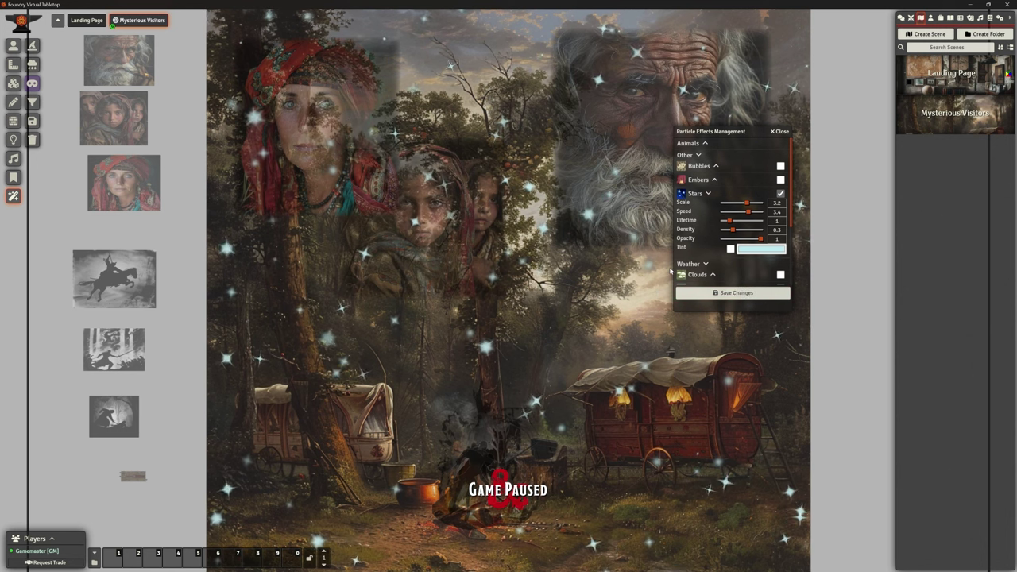
Turn off the Stars effect, enable the Fog weather particle effect instead, and save the change
click(712, 197)
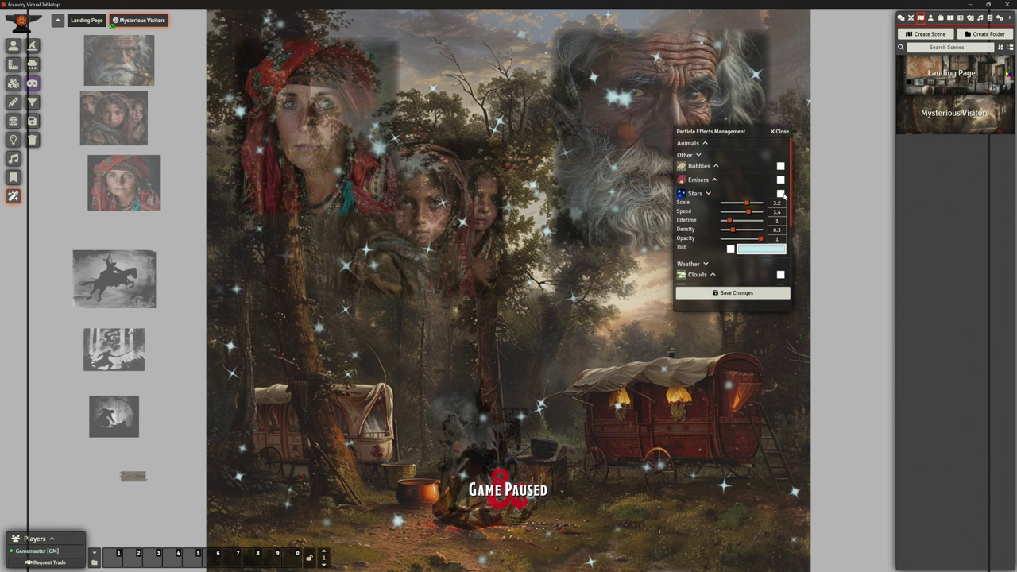
click(715, 198)
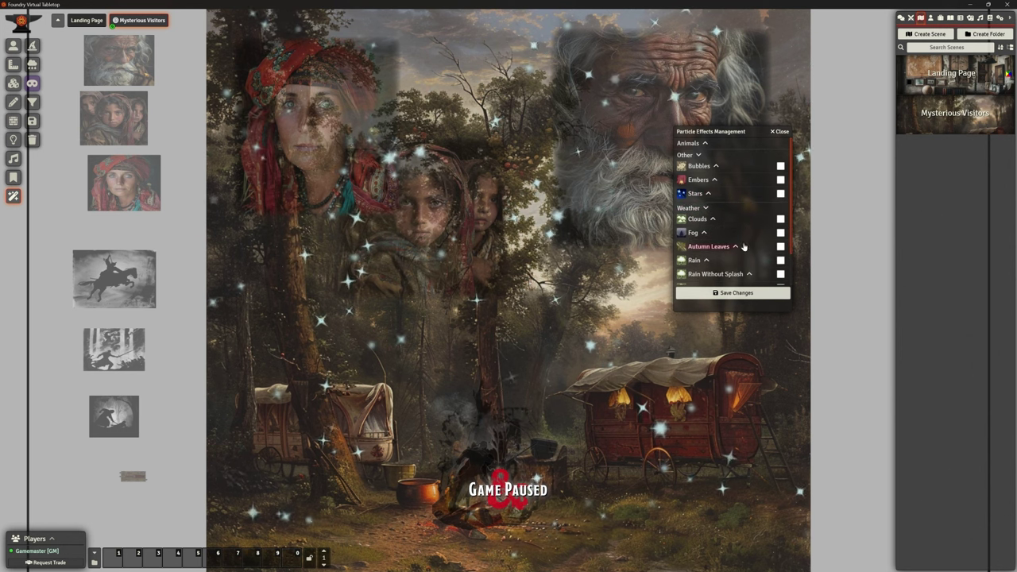
scroll(739, 229, down, 1)
scroll(739, 230, down, 1)
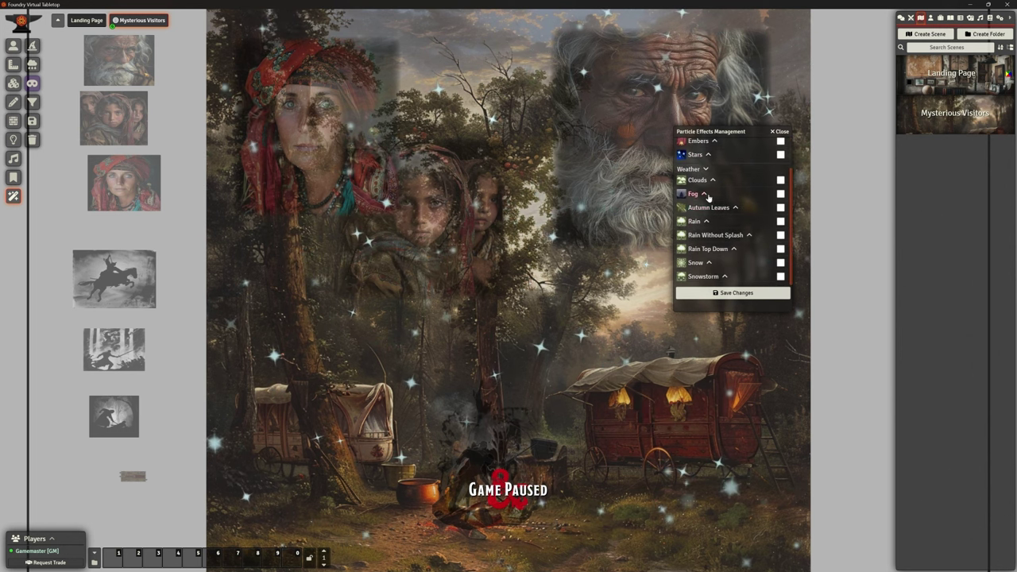
click(780, 194)
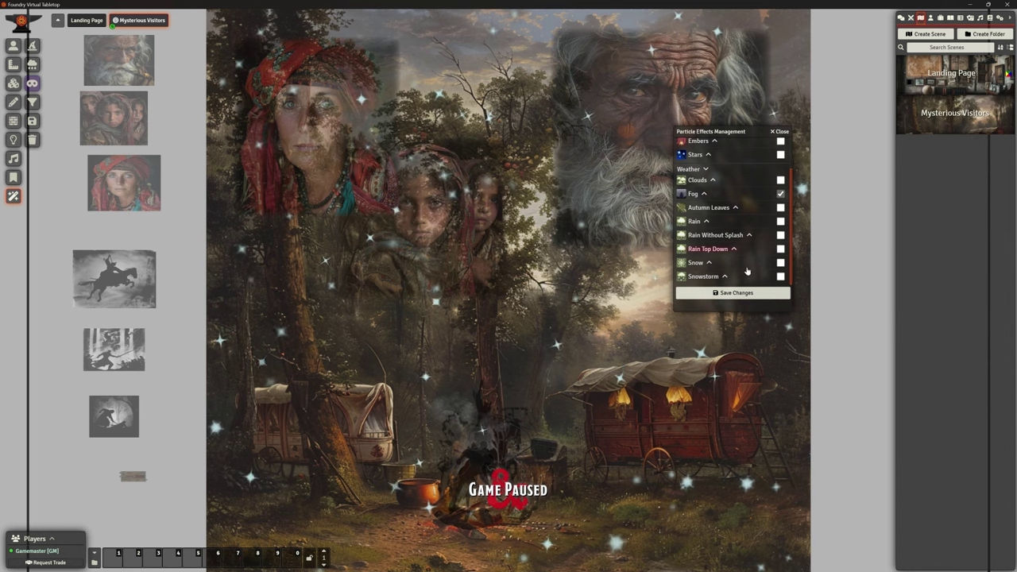
click(742, 293)
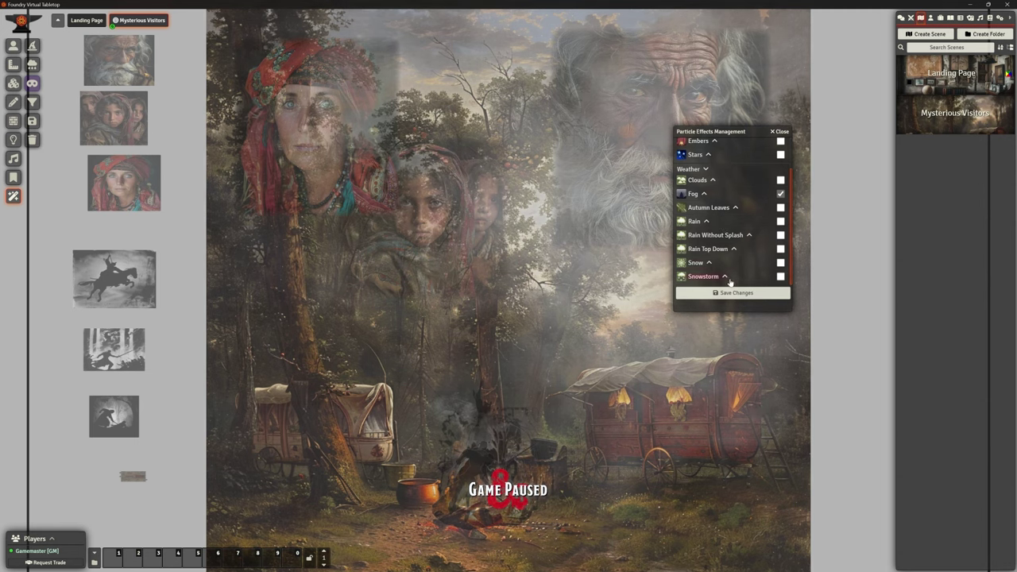
Set the Fog effect's density to 0.03 and its opacity to 0.6, saving the changes
click(704, 194)
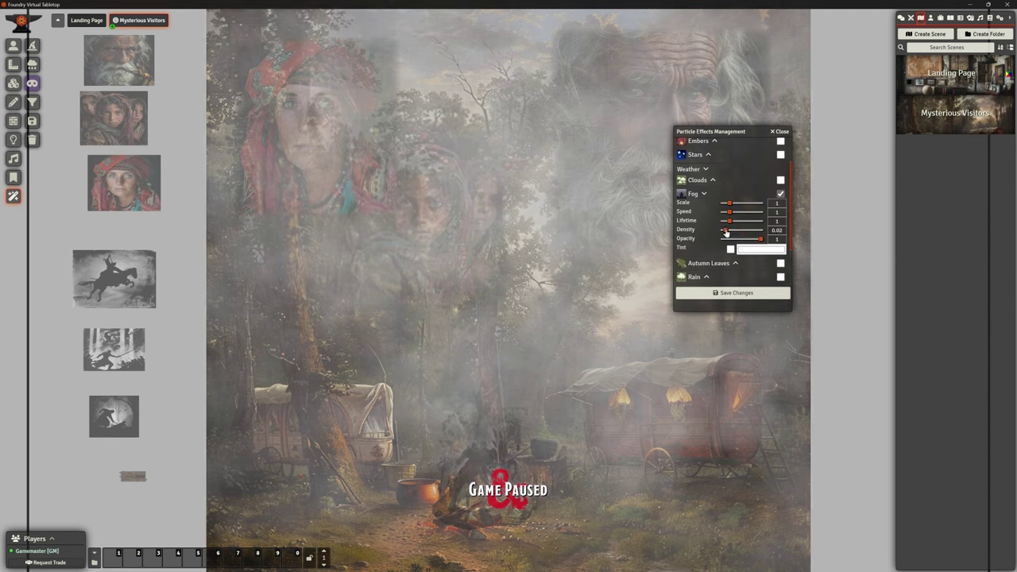
drag(727, 233, 729, 232)
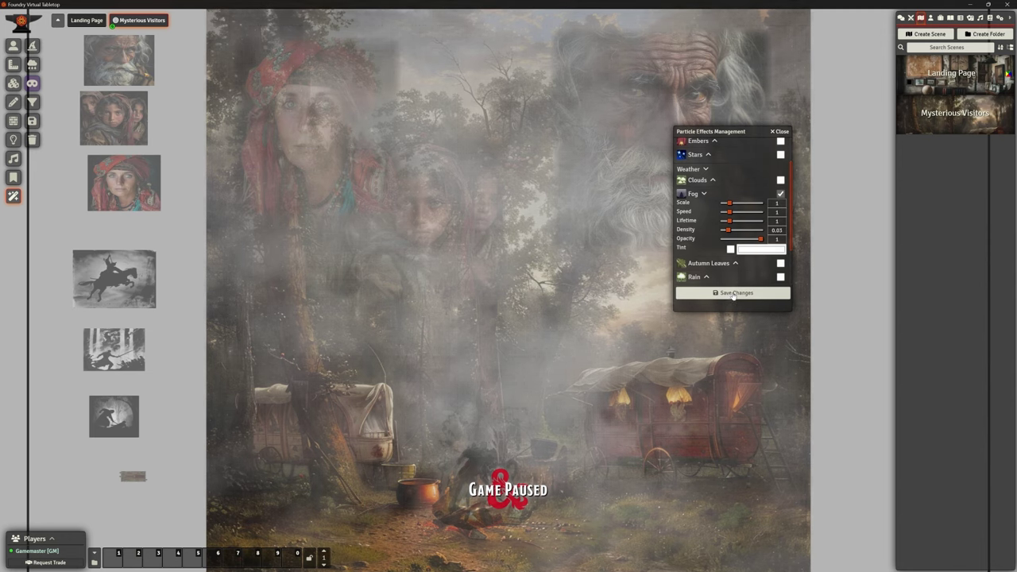
click(745, 240)
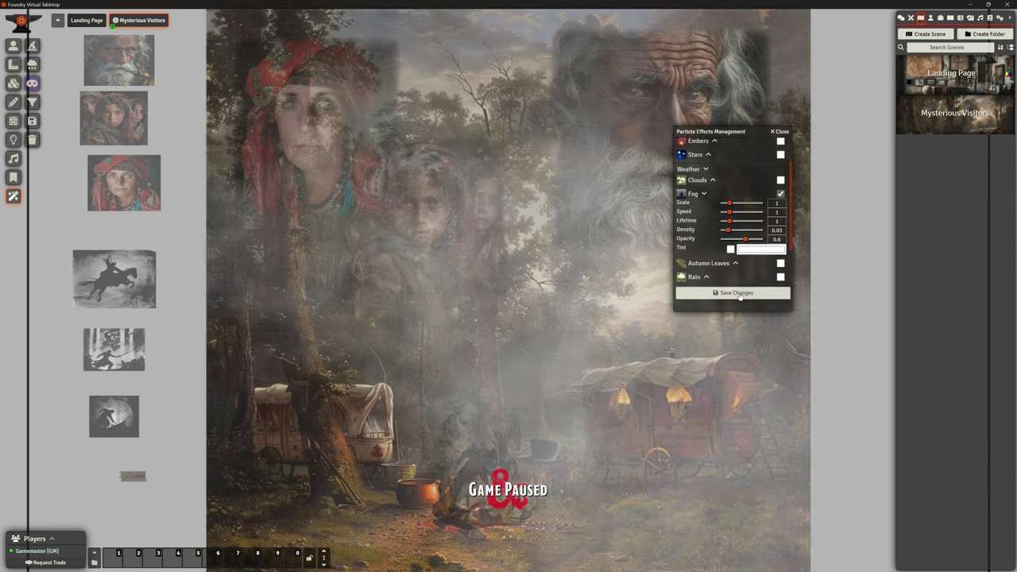
Choose a pale green tint (RGB 197, 247, 197) for the Fog effect
click(751, 250)
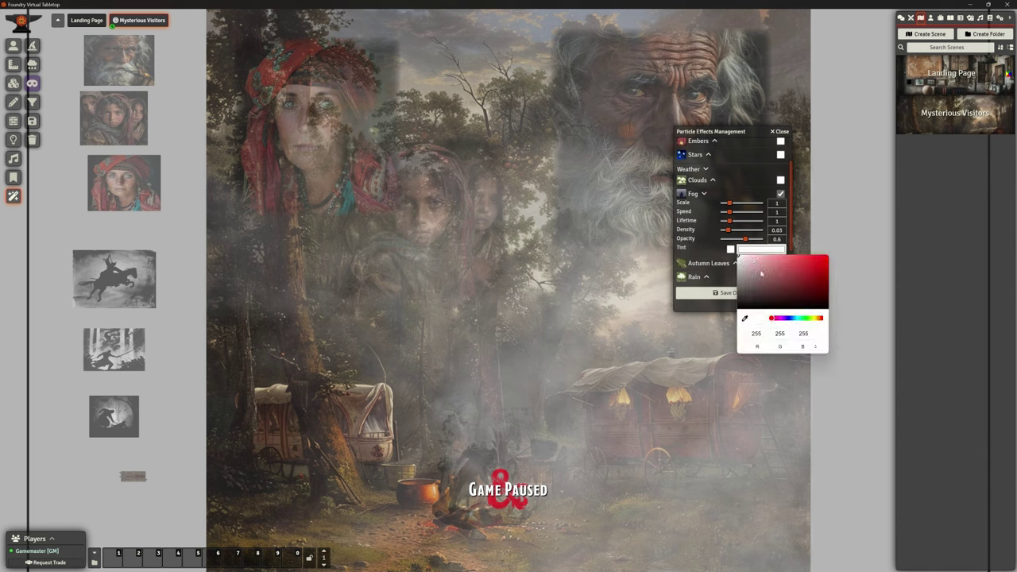
drag(786, 318, 802, 318)
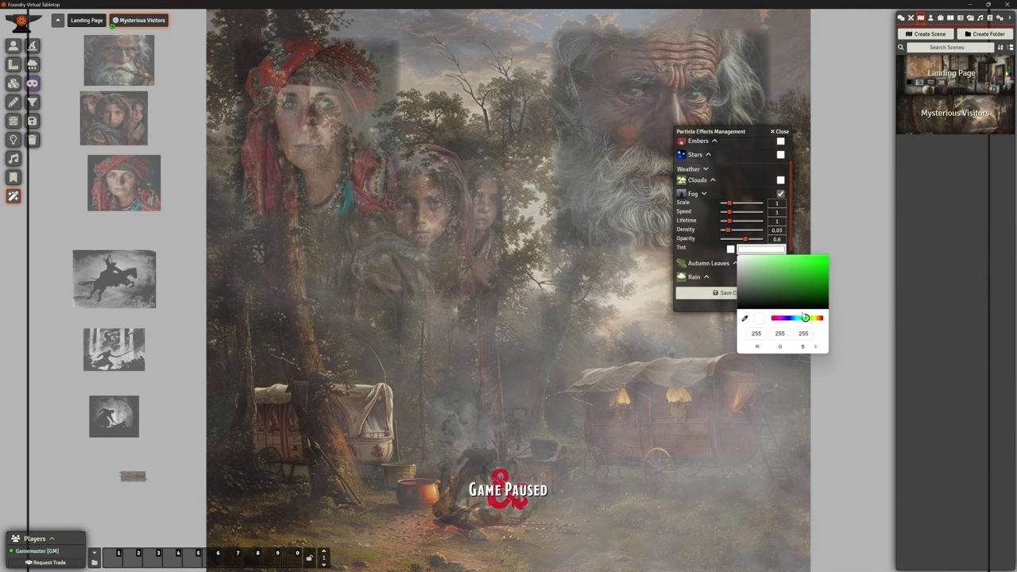
click(761, 258)
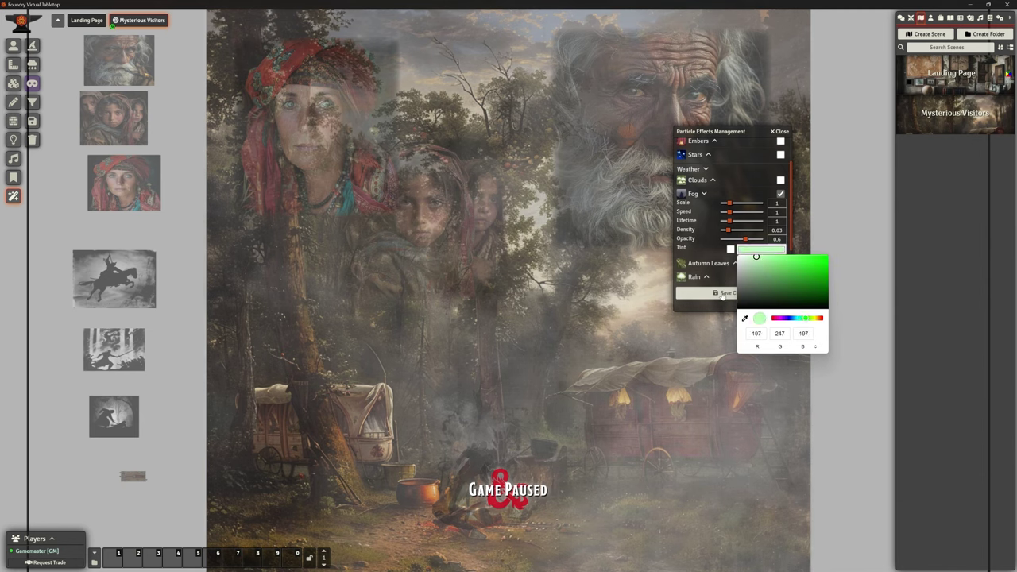
click(716, 293)
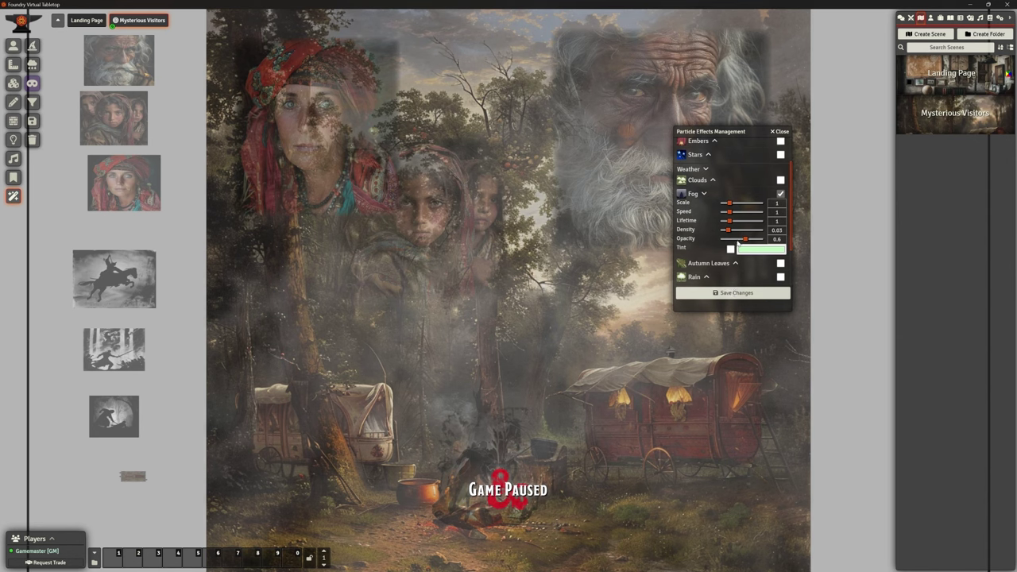
Raise the Fog opacity to 1, choose a stronger green tint (RGB 122, 255, 122), and save
drag(746, 238, 761, 238)
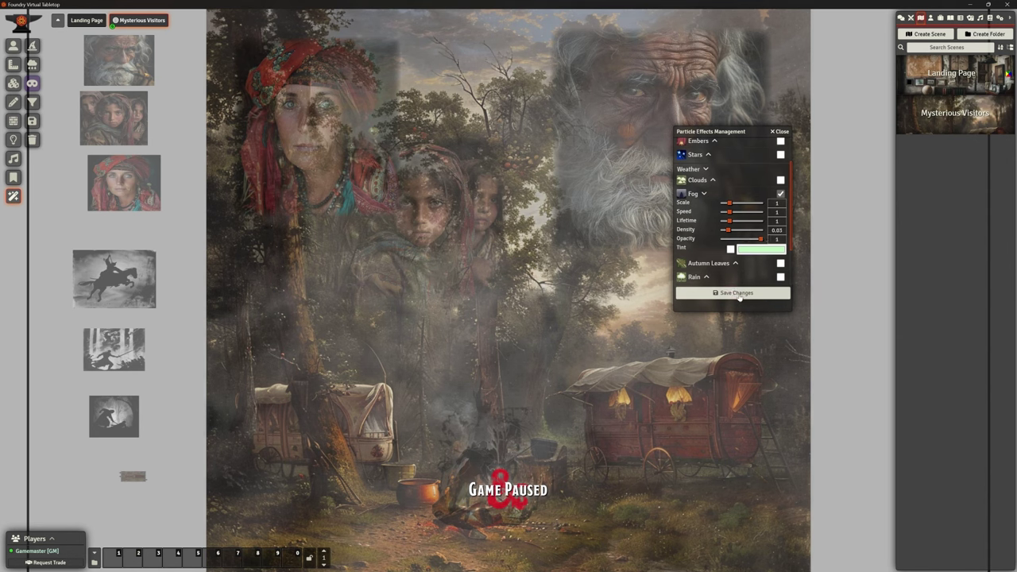
click(742, 251)
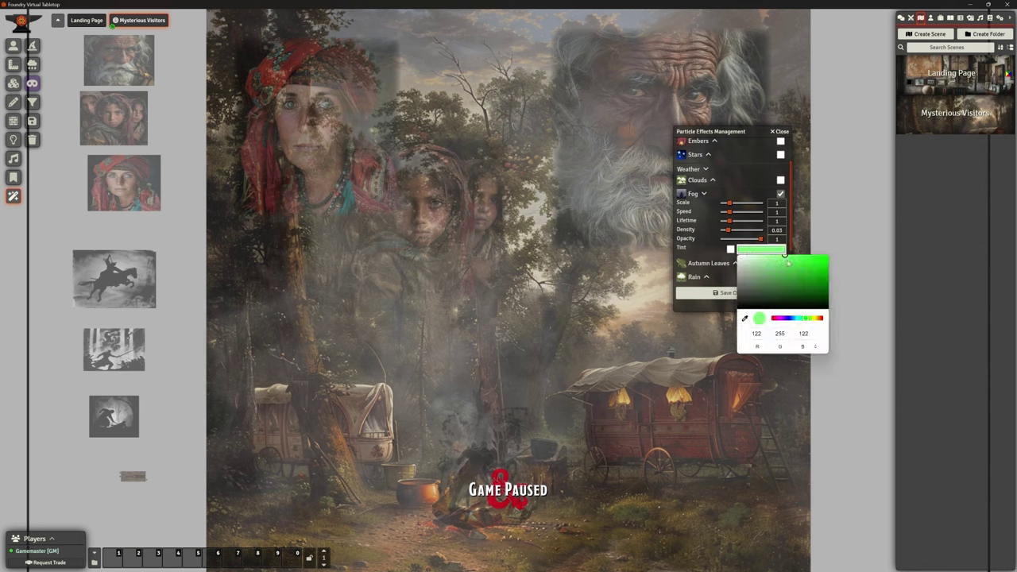
click(751, 284)
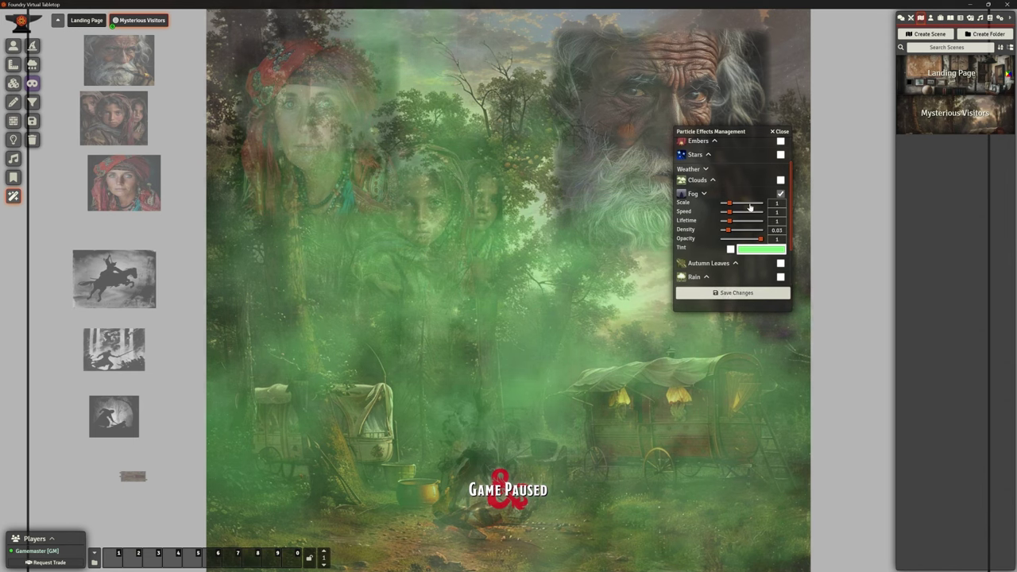
Tint the Fog grey (RGB 125, 125, 125) with the tint enabled, and set scale 5, lifetime 5, density 0.15 and opacity 0.5
click(751, 251)
click(781, 319)
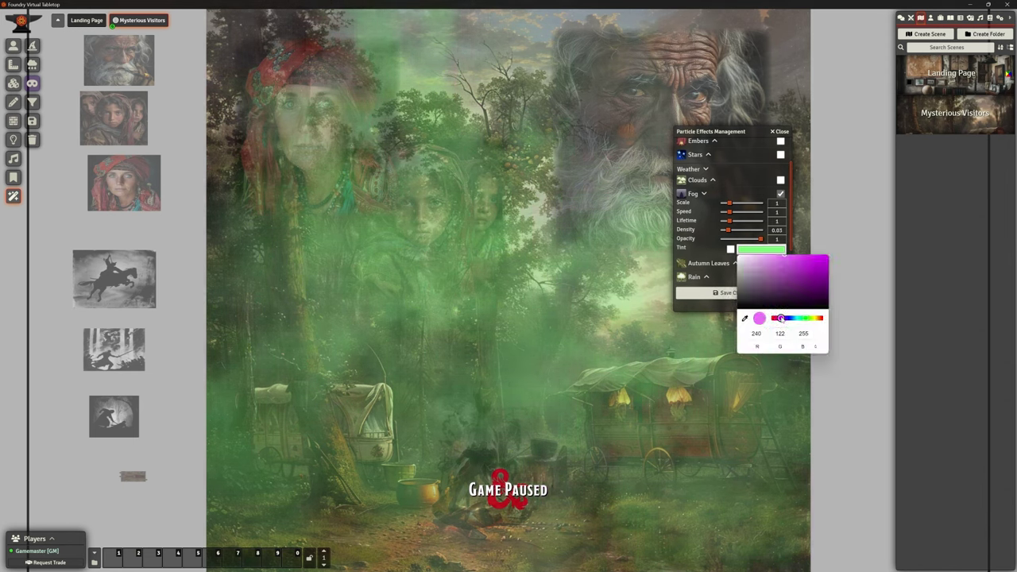
drag(780, 318, 773, 318)
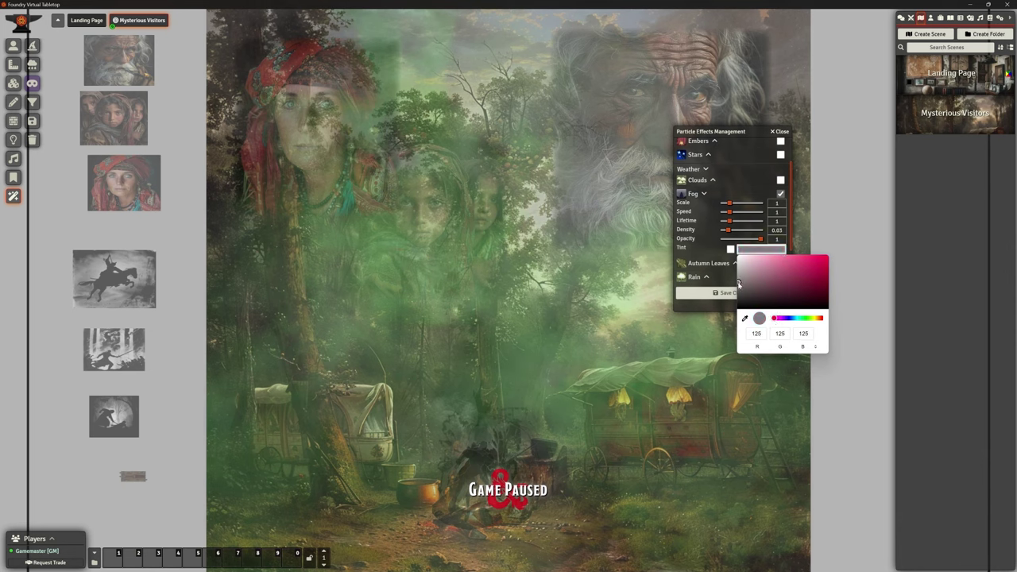
click(730, 249)
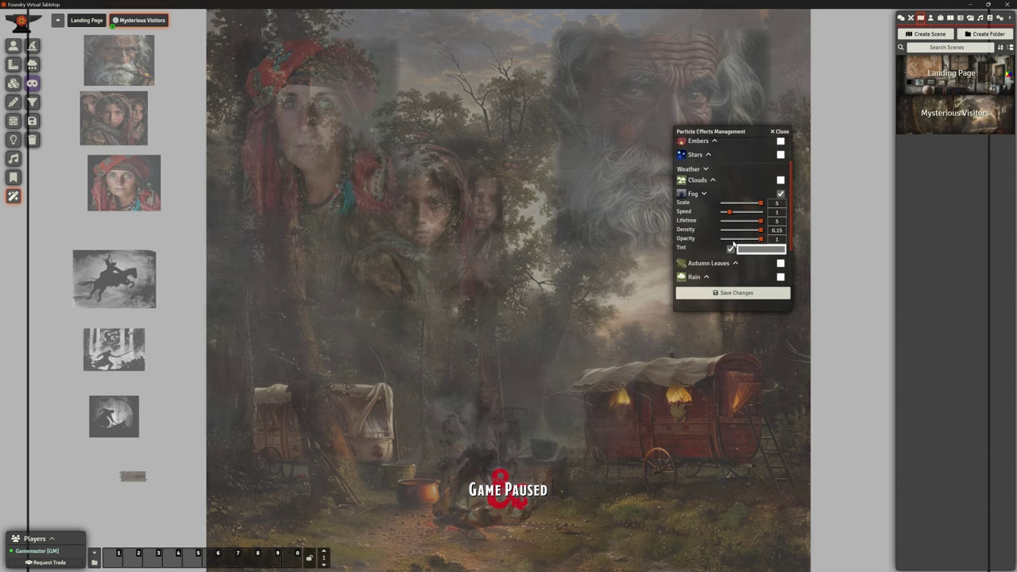
click(741, 239)
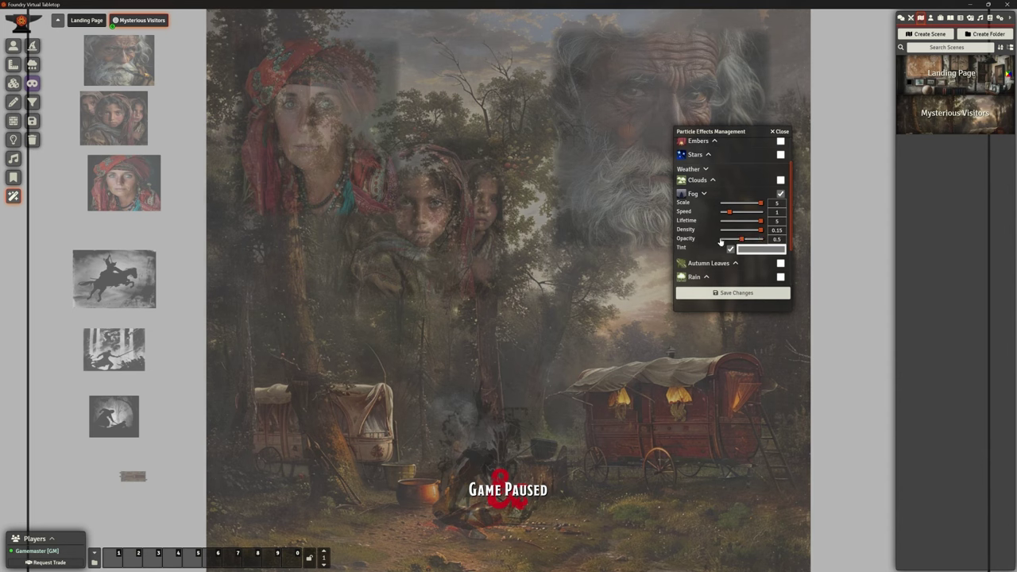
Turn off Fog, enable the Clouds weather effect instead, and save the change
click(704, 195)
click(713, 180)
click(713, 180)
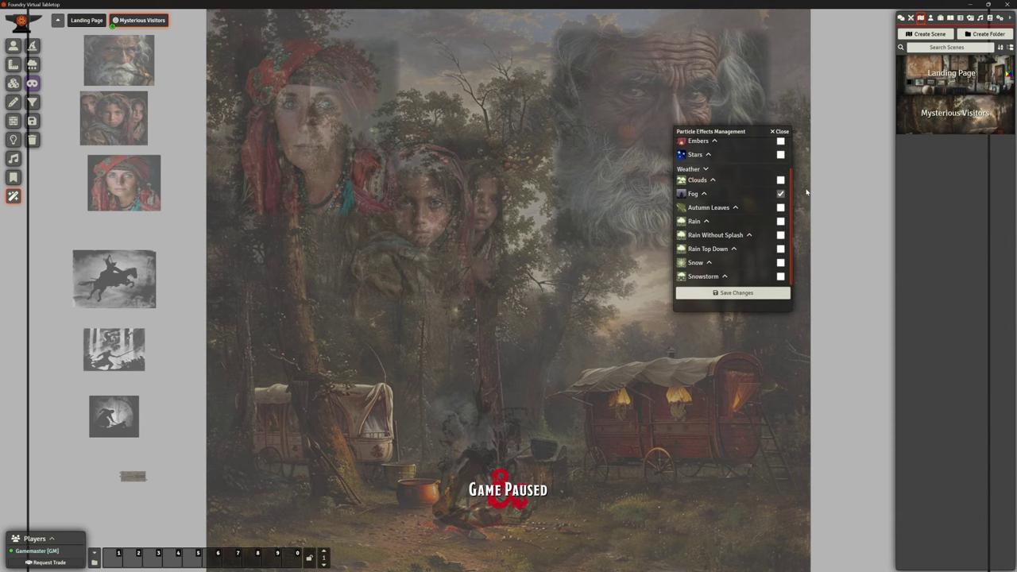
click(734, 293)
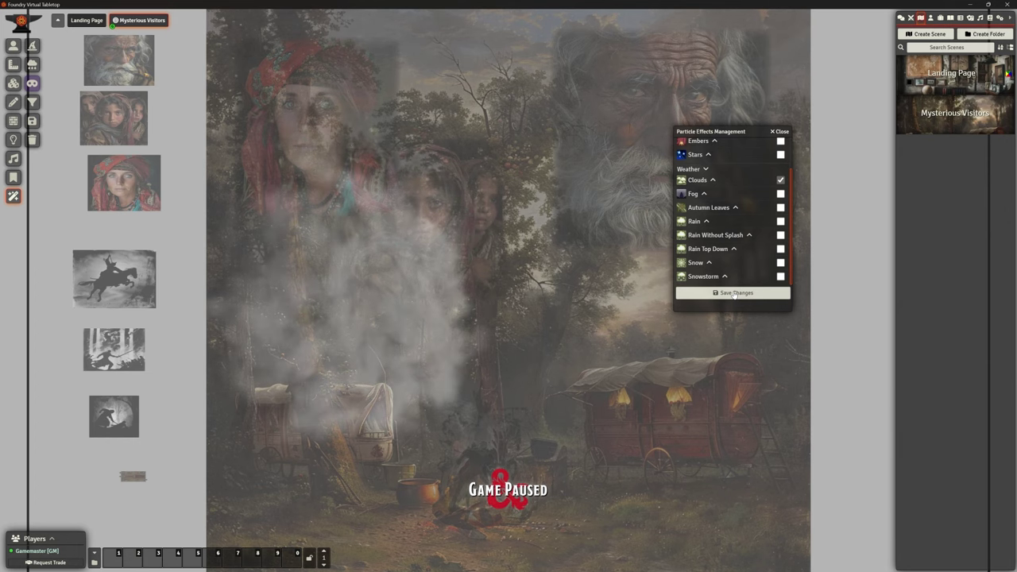
Replace Clouds with the Autumn Leaves effect, set its scale to 5, and save
click(780, 180)
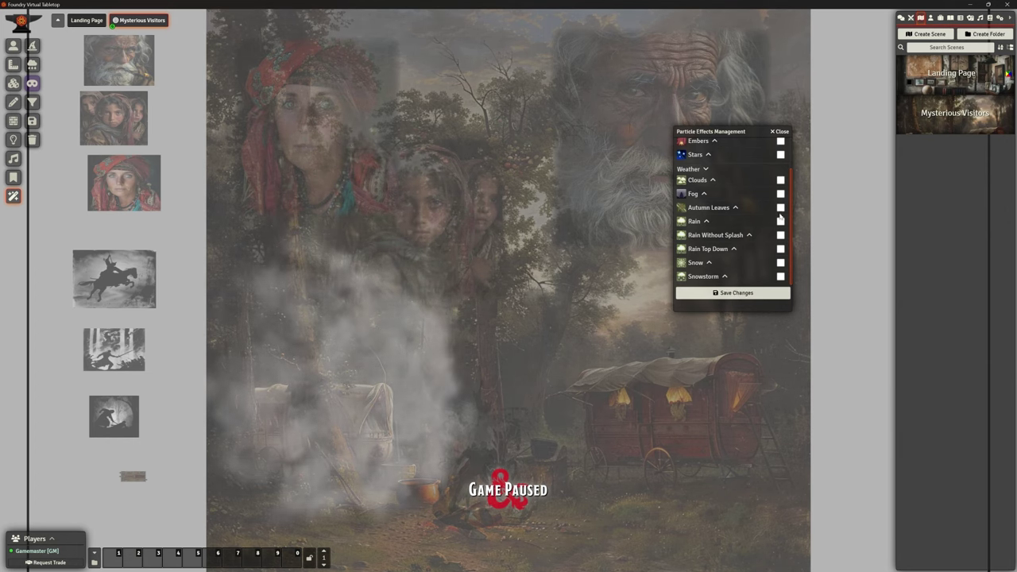
click(780, 208)
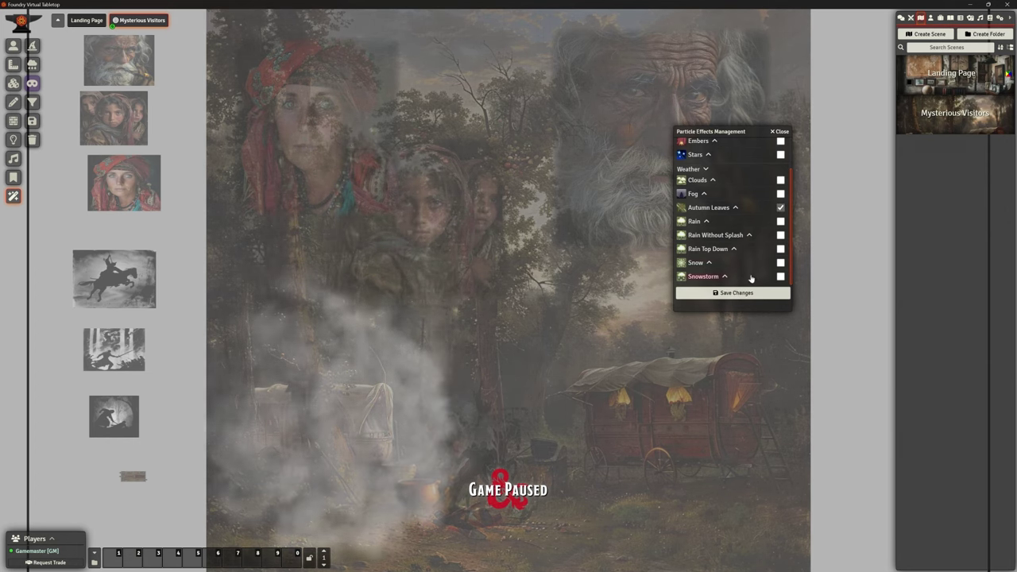
click(726, 207)
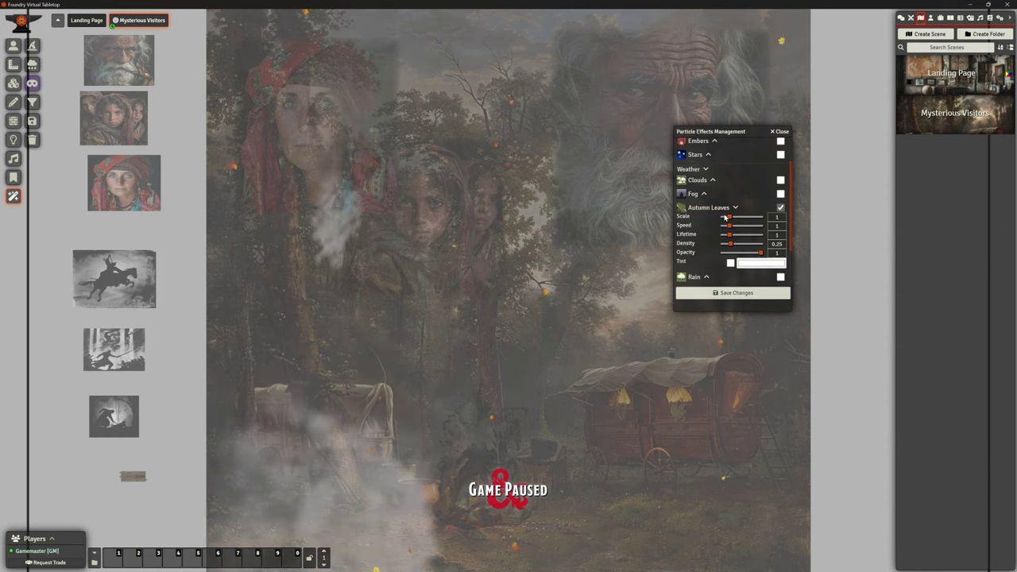
drag(730, 217, 761, 217)
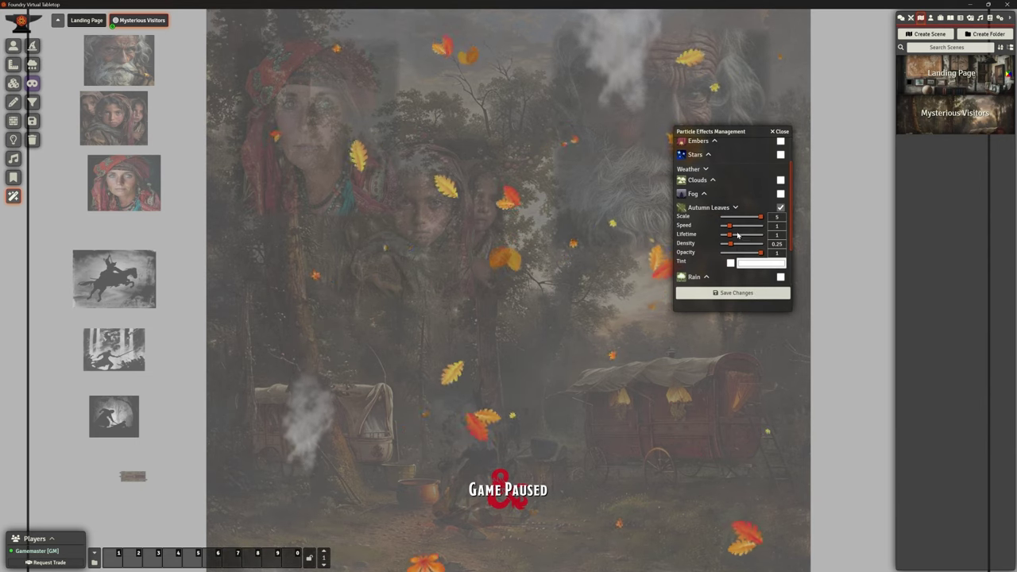
click(745, 293)
Set the Autumn Leaves lifetime to 5, density to 1 and speed to 5, saving the changes
drag(742, 237, 761, 243)
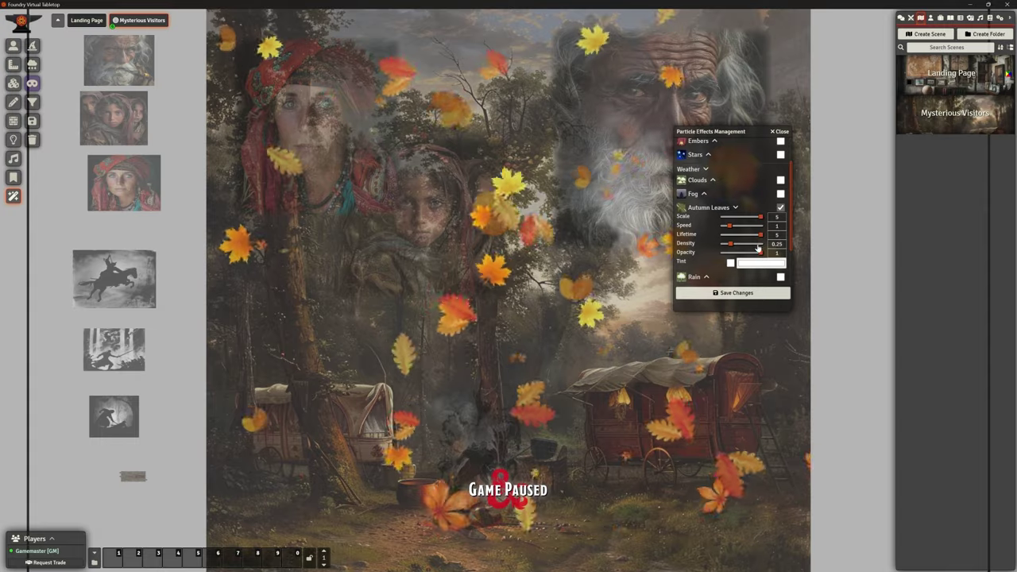
click(738, 293)
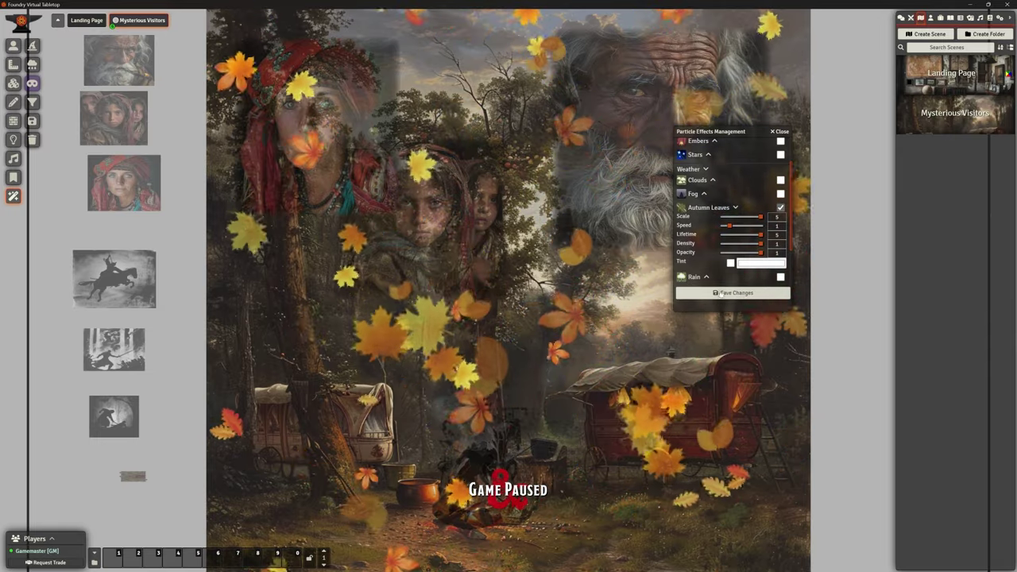
drag(728, 226, 753, 243)
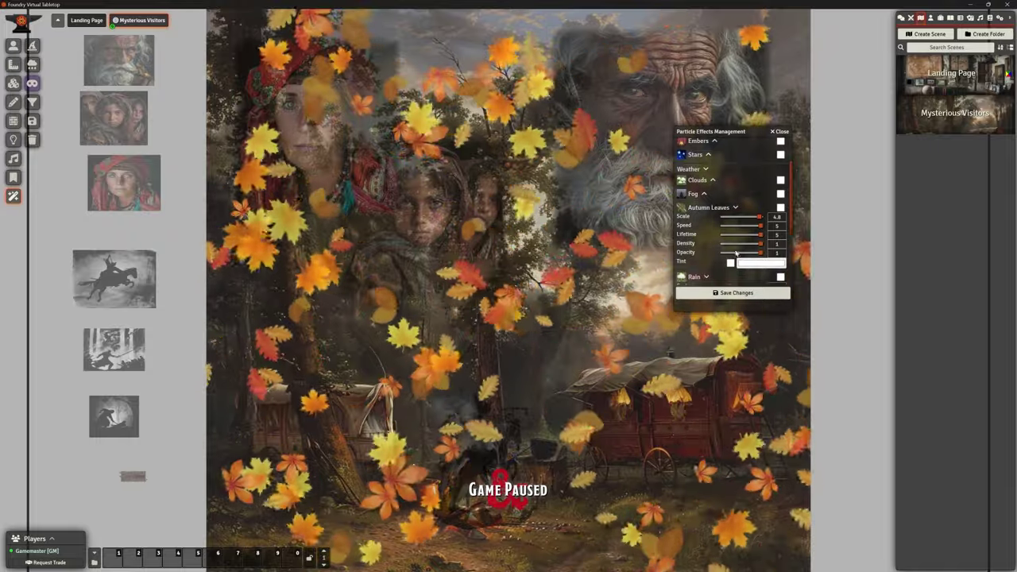
Replace Autumn Leaves with the Rain effect and set the rain's direction to 235
scroll(736, 251, down, 1)
scroll(736, 251, down, 2)
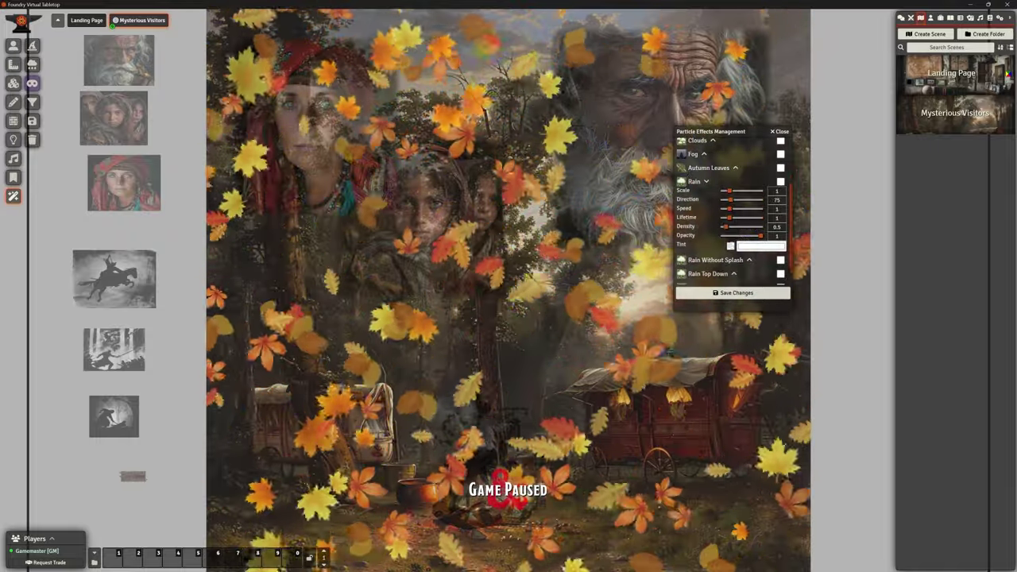
scroll(733, 254, up, 1)
click(781, 196)
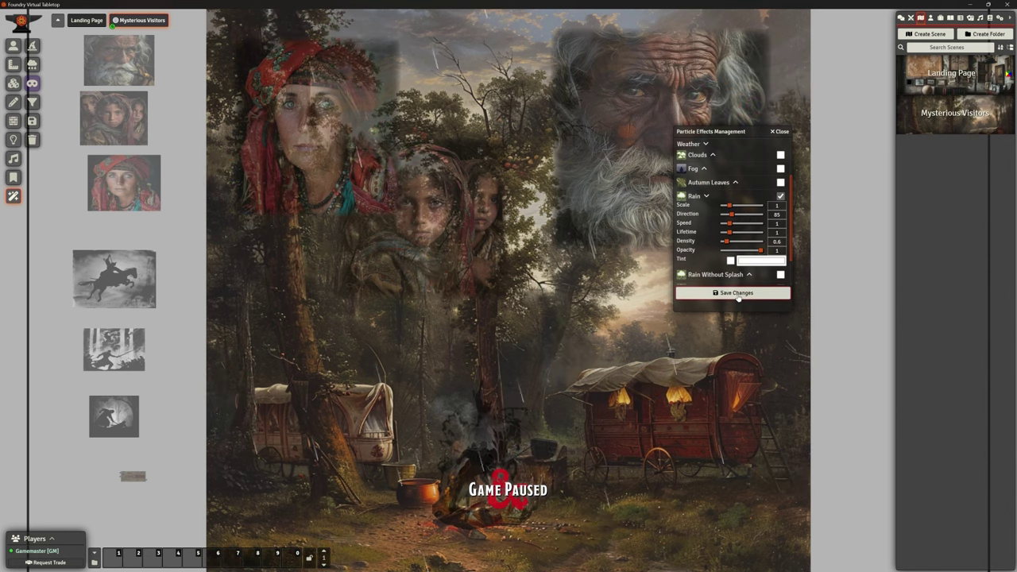
click(747, 215)
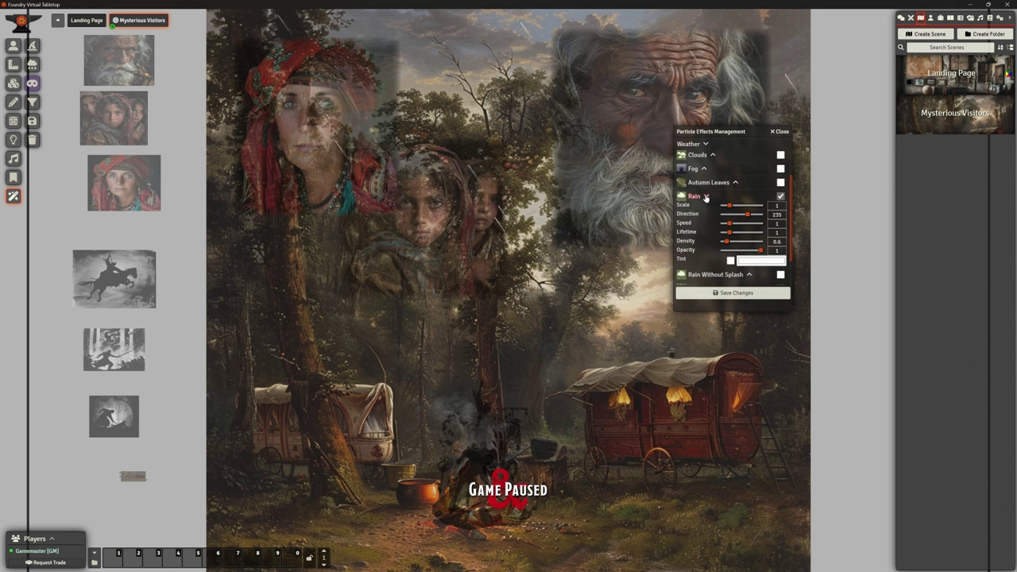
click(707, 197)
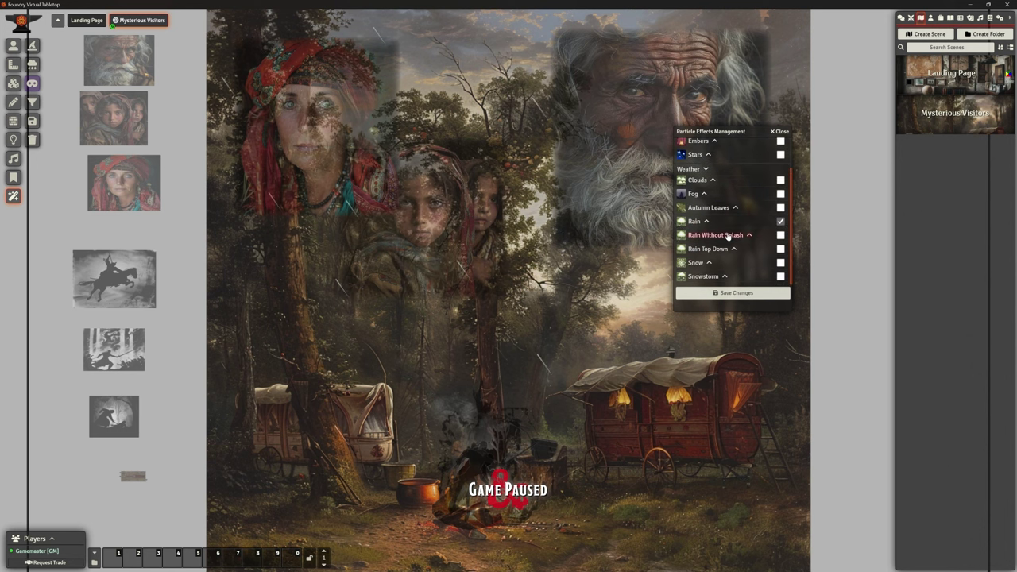
Replace Rain with Rain Without Splash and save, then switch to the Rain Top Down effect
click(780, 236)
click(780, 221)
click(750, 293)
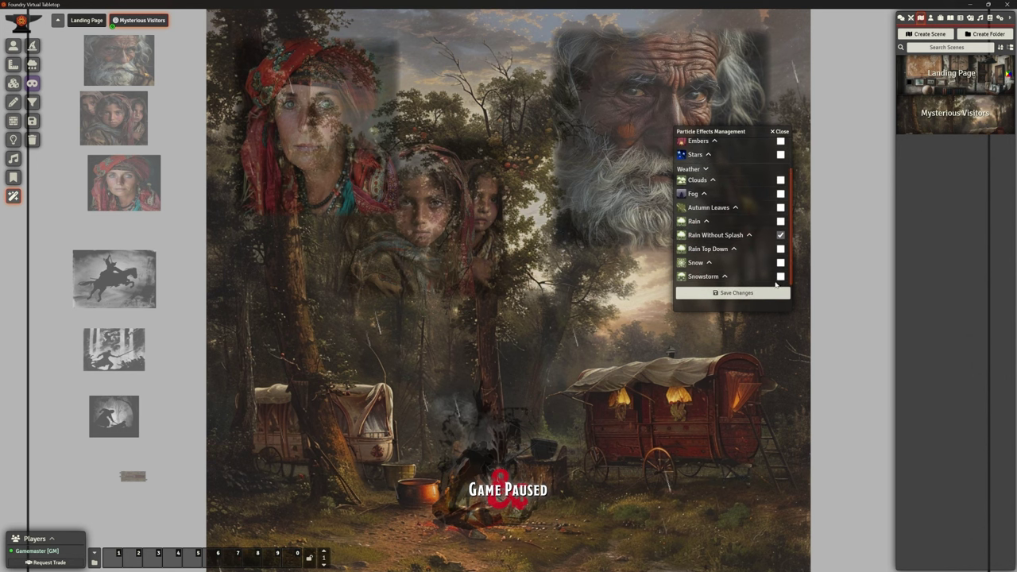
click(780, 235)
click(781, 249)
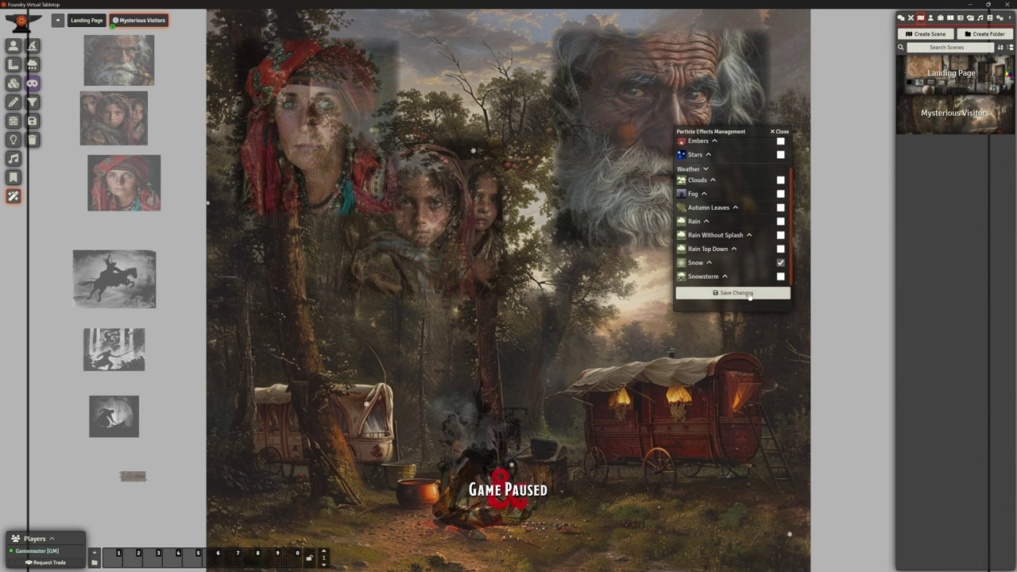
Enable Snowstorm and turn off Snow, then clear the Snowstorm selection as well
click(780, 276)
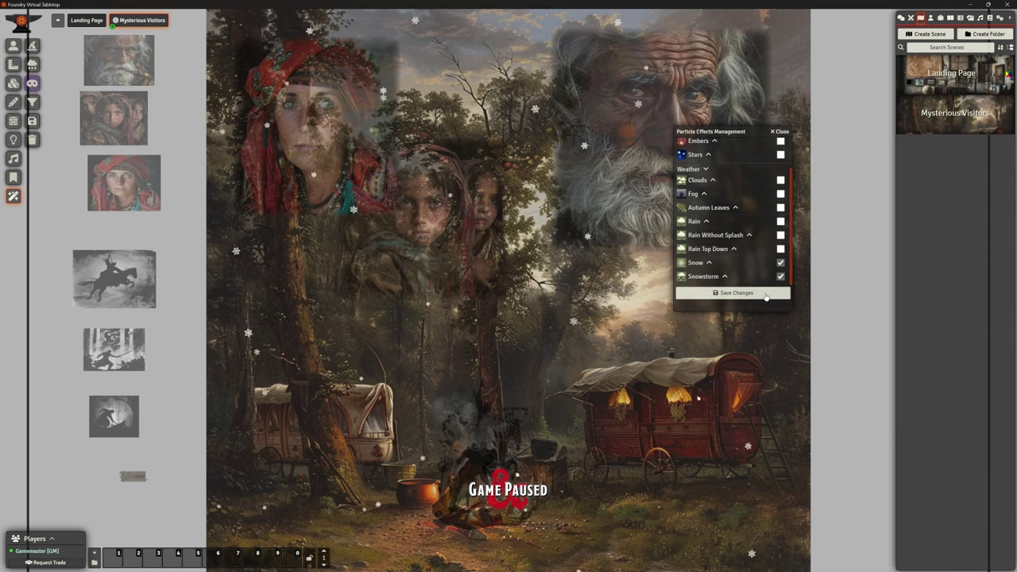
click(780, 262)
click(779, 276)
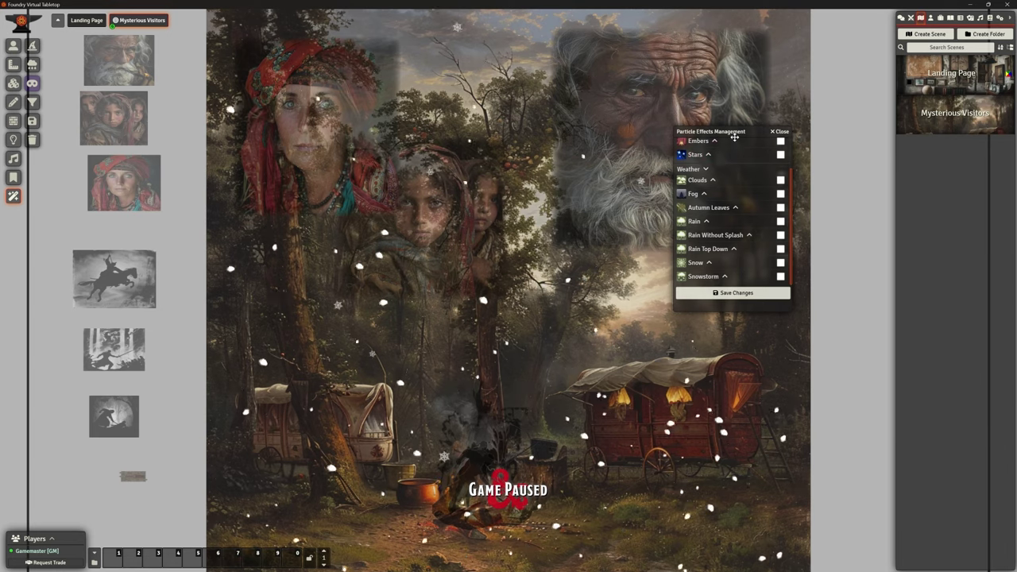
Re-enable the Fog effect with its grey tint, save the change, and close the particle effects settings
scroll(722, 271, up, 2)
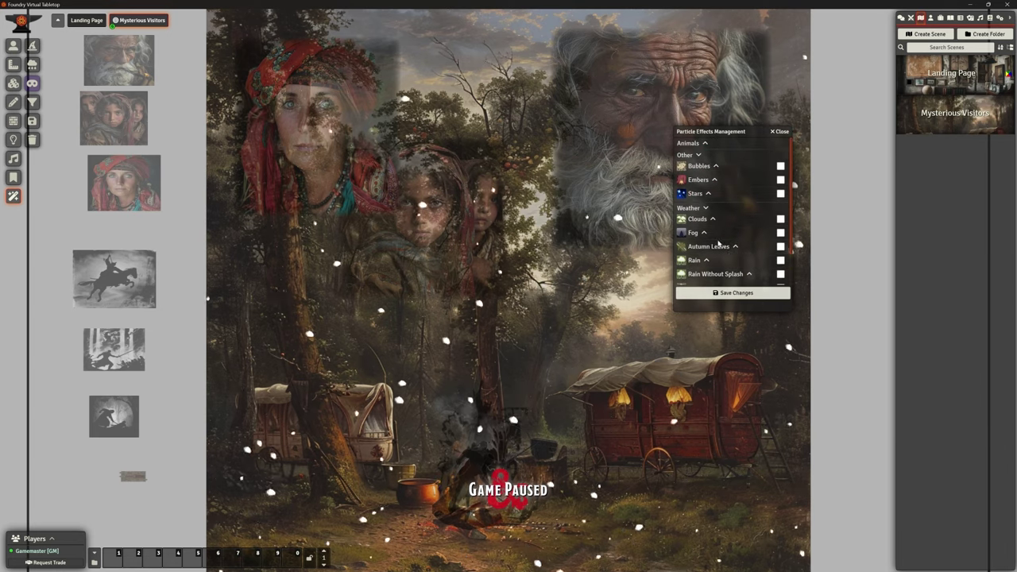
click(703, 232)
scroll(720, 244, down, 2)
scroll(720, 247, up, 2)
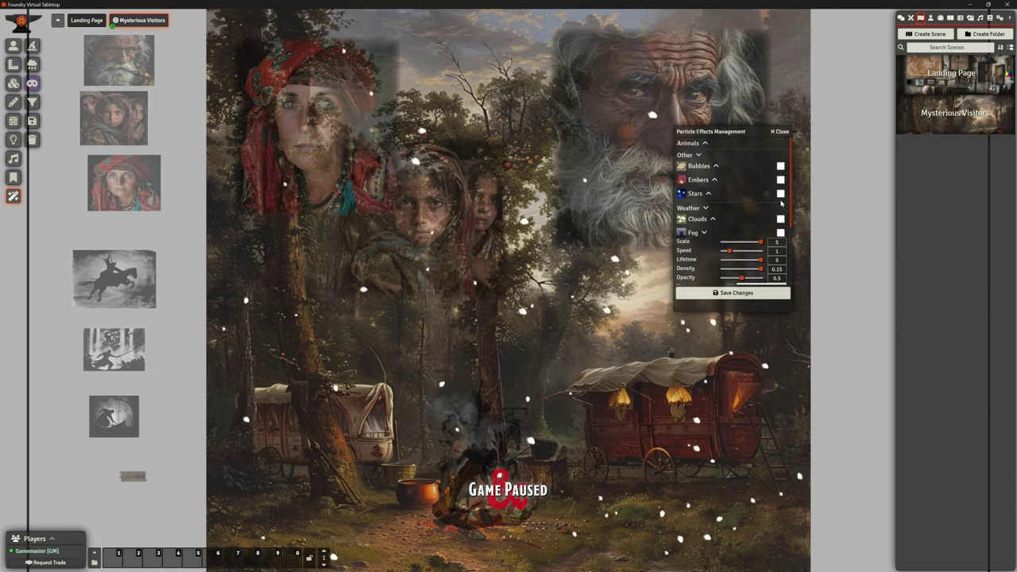
click(780, 232)
scroll(752, 202, down, 5)
scroll(752, 229, up, 3)
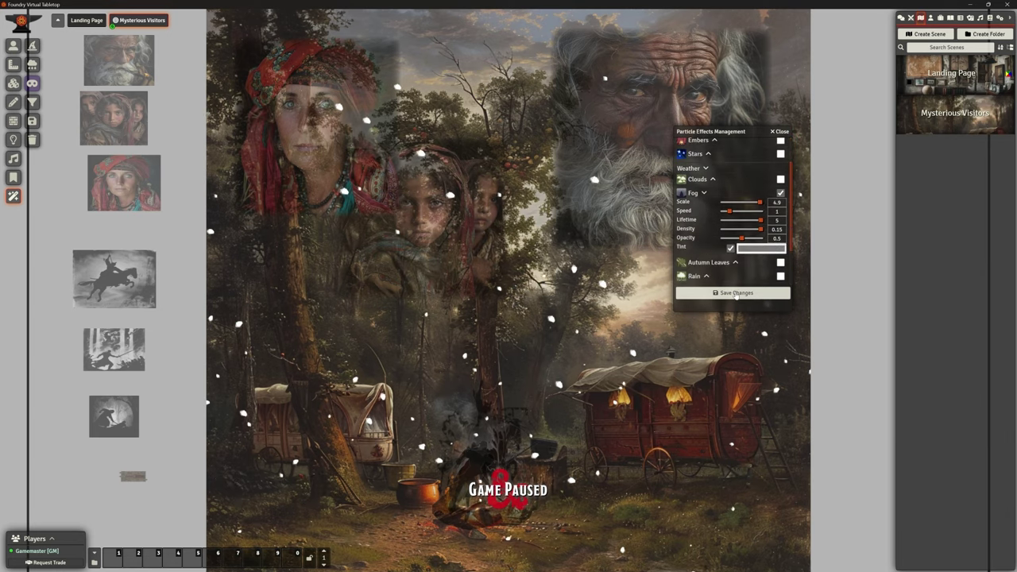
click(779, 139)
click(780, 130)
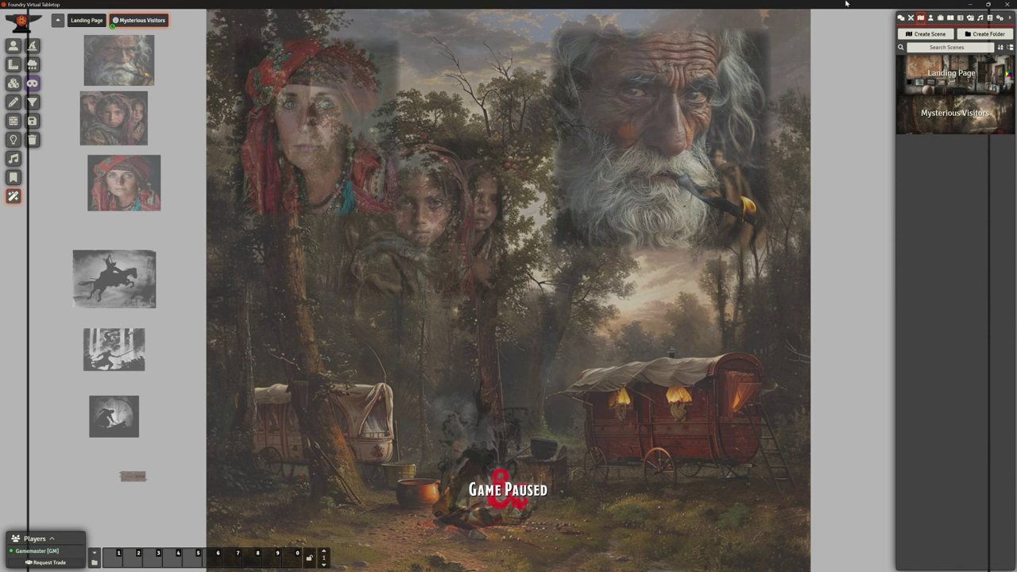
Review the weather effect options in the Mysterious Visitors scene configuration and close it without choosing one
right_click(940, 115)
click(934, 145)
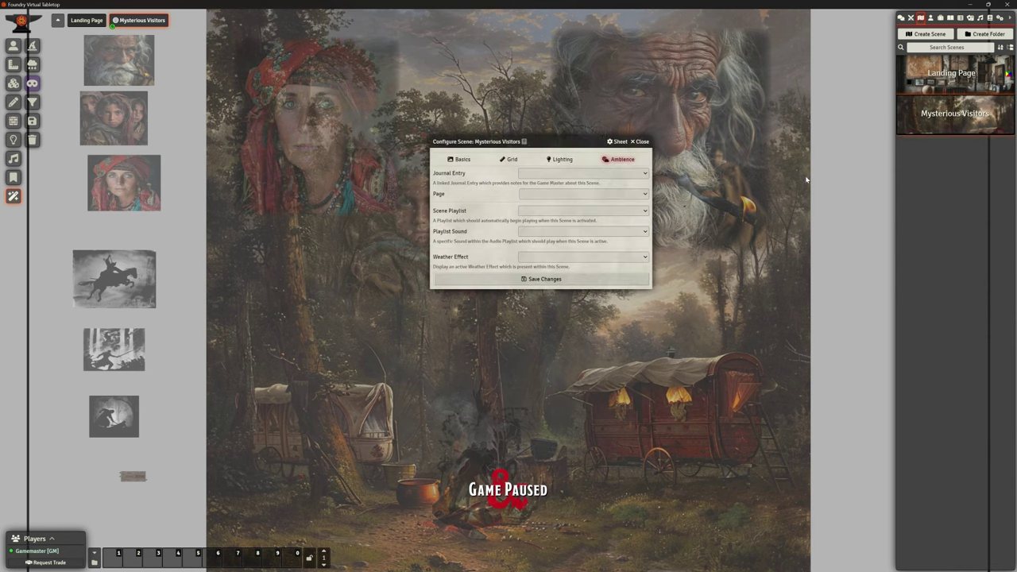
click(577, 256)
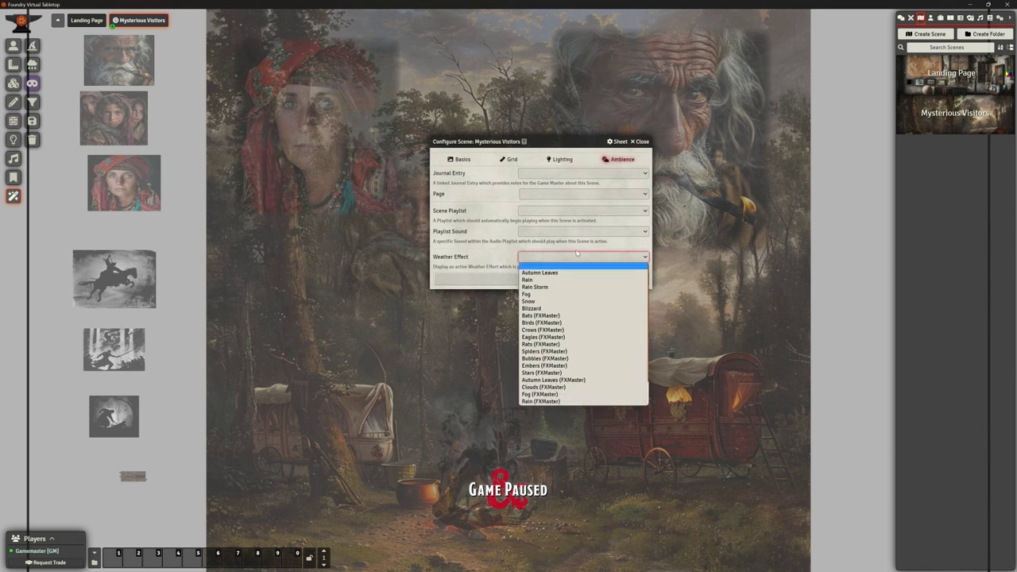
click(511, 236)
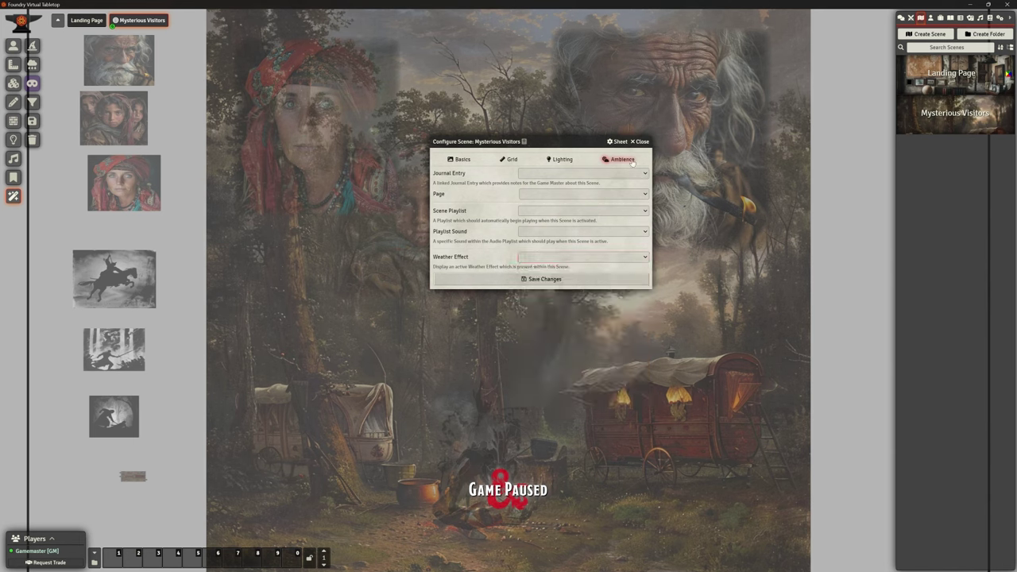
click(642, 142)
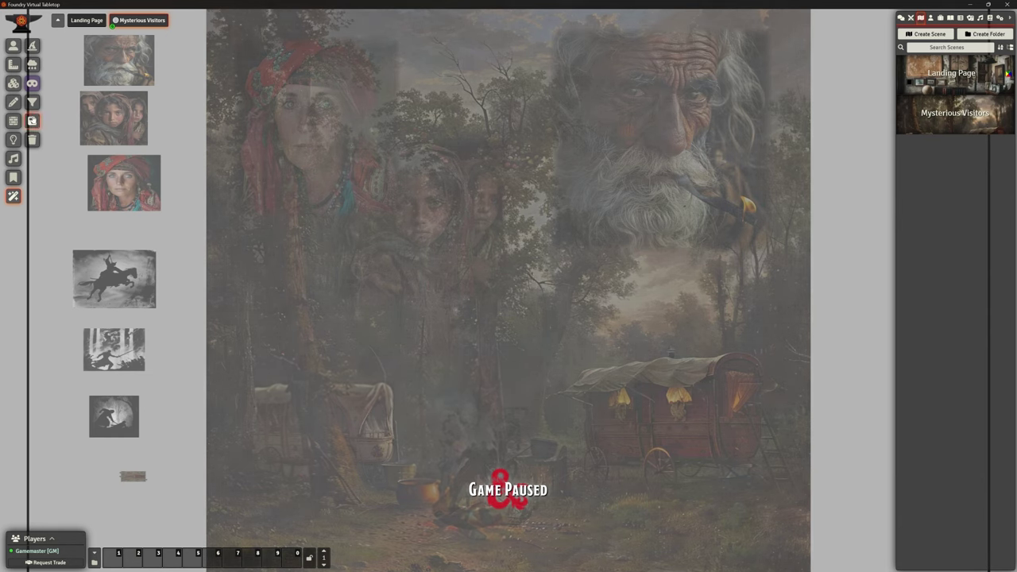
Clear all particle and filter effects from the scene, then enable the Underwater filter and save it
click(33, 140)
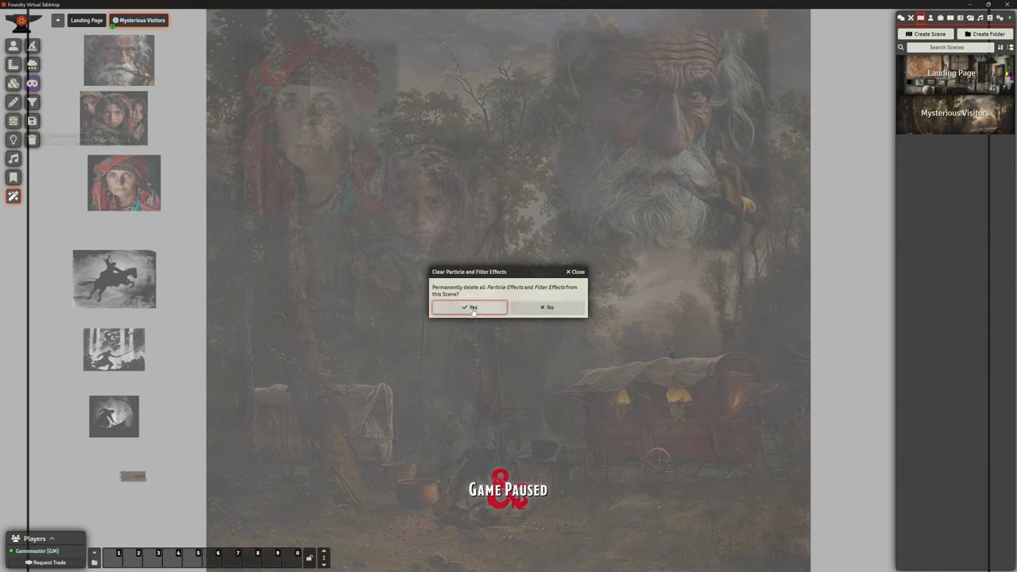
click(472, 307)
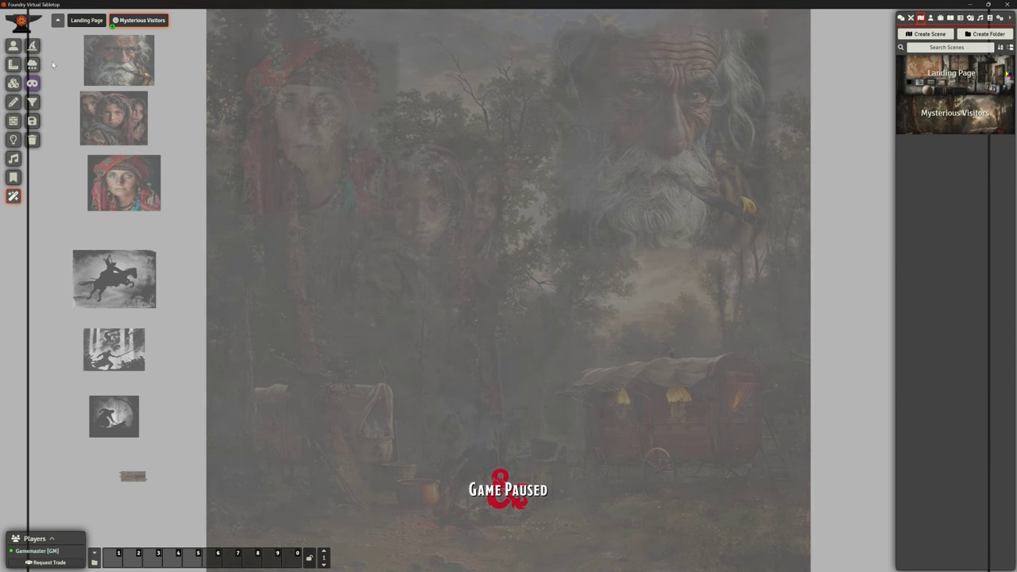
click(33, 104)
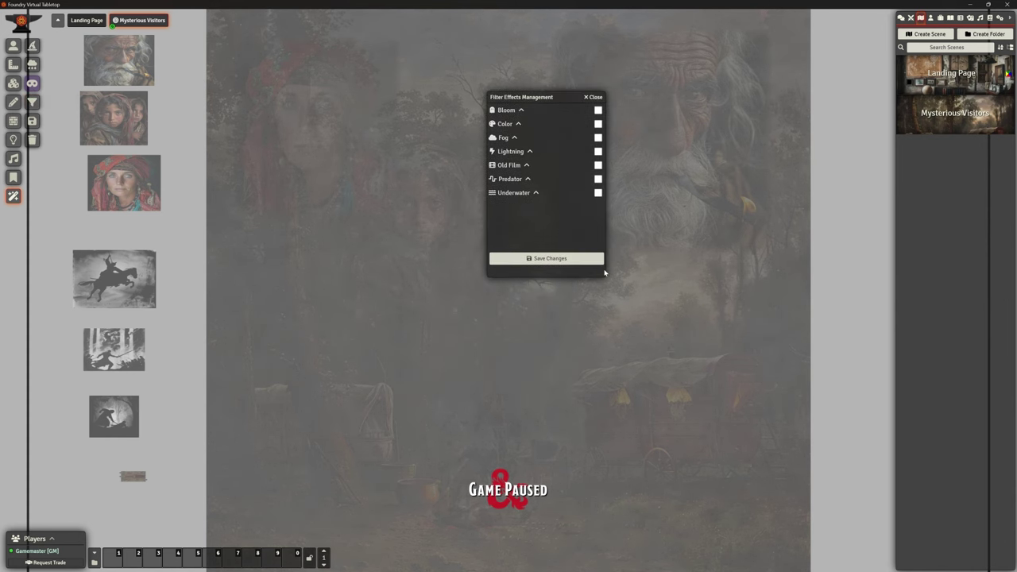
click(597, 193)
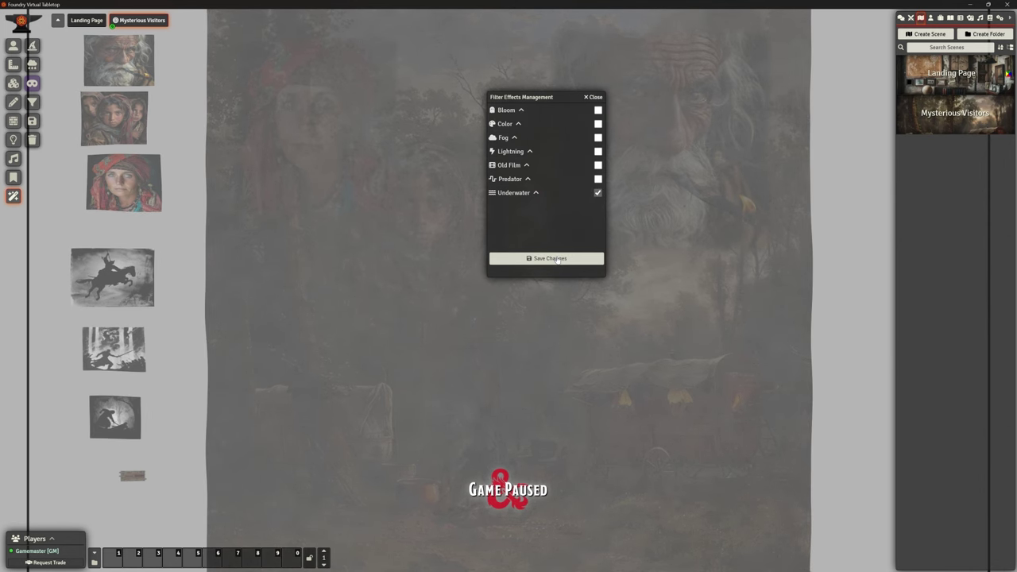
click(592, 97)
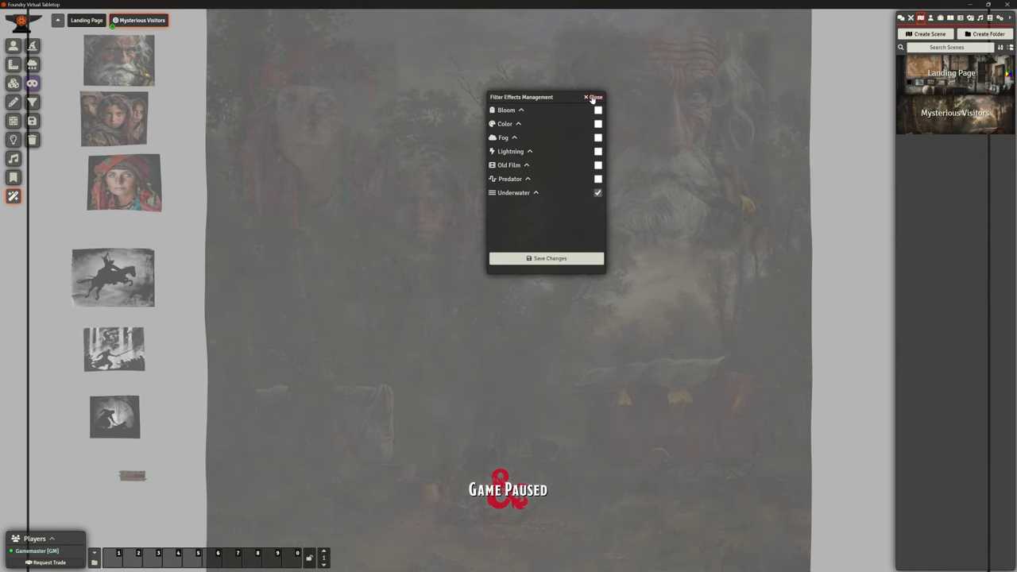
Check the weather group in the particle effects settings, then close the particle and special effects windows
click(32, 46)
click(32, 63)
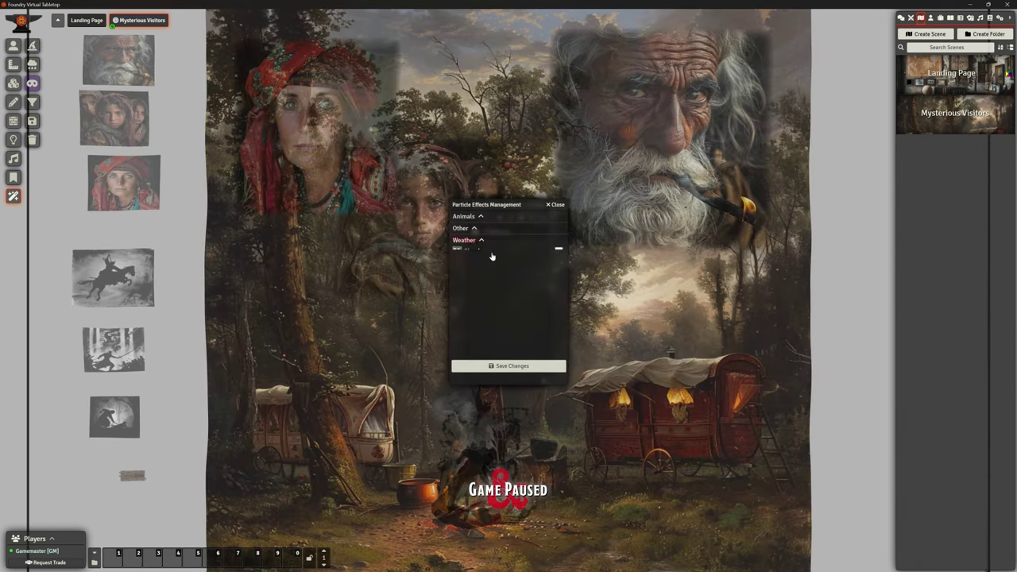
click(491, 240)
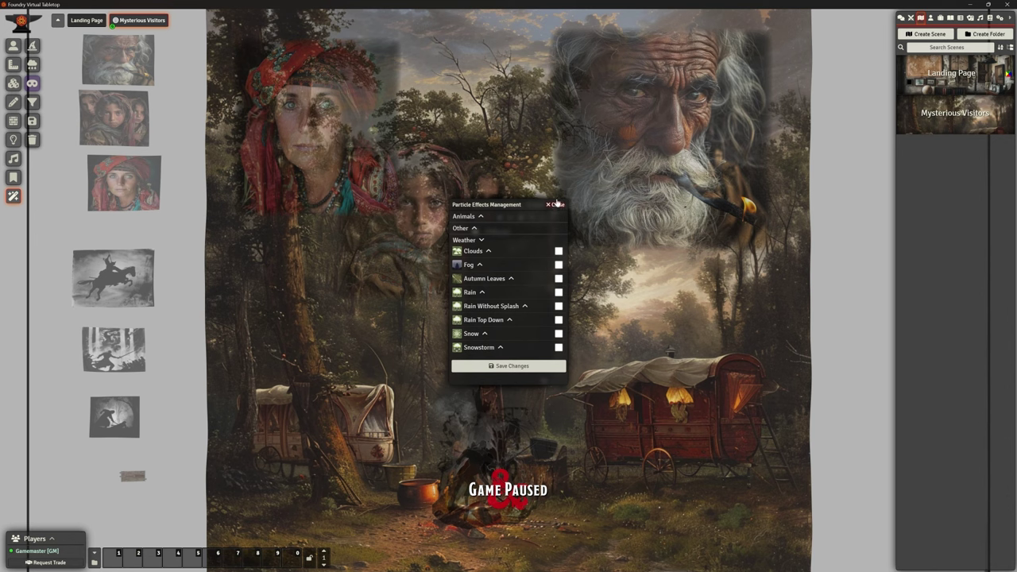
click(556, 204)
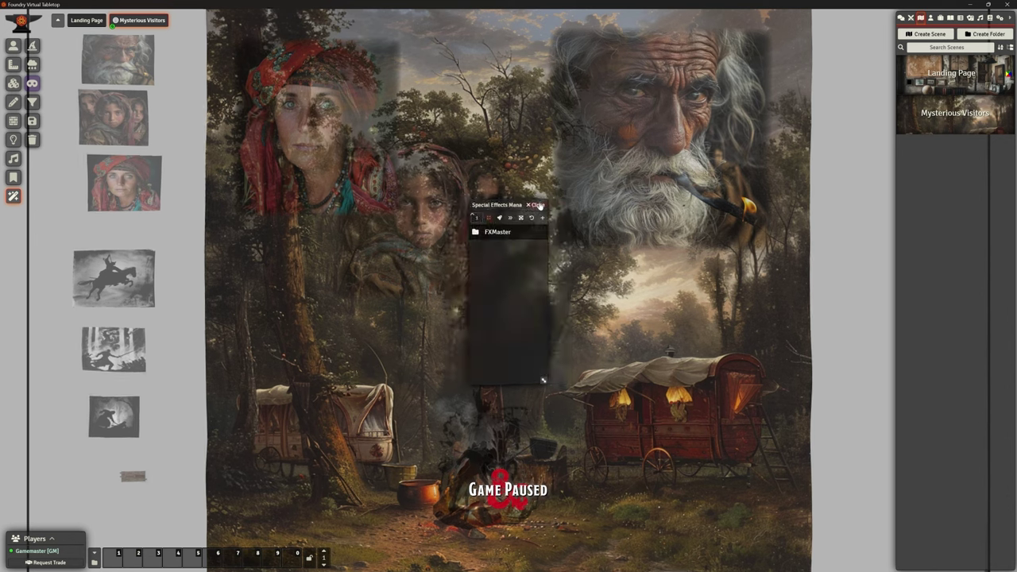
click(538, 205)
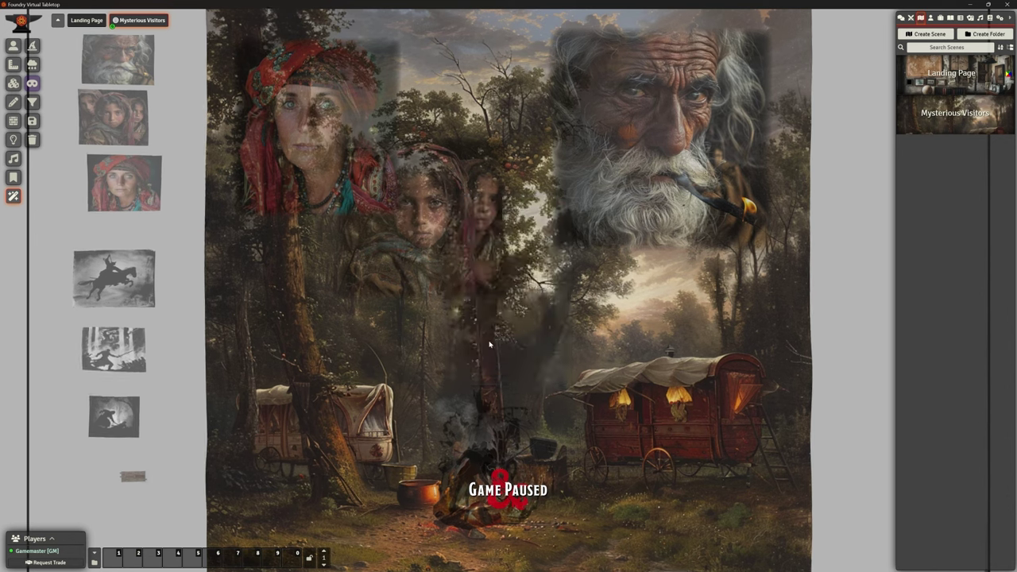
Reopen the filter effects settings, set the Underwater filter's speed to 2.6, and save the change
click(32, 104)
drag(514, 204, 588, 140)
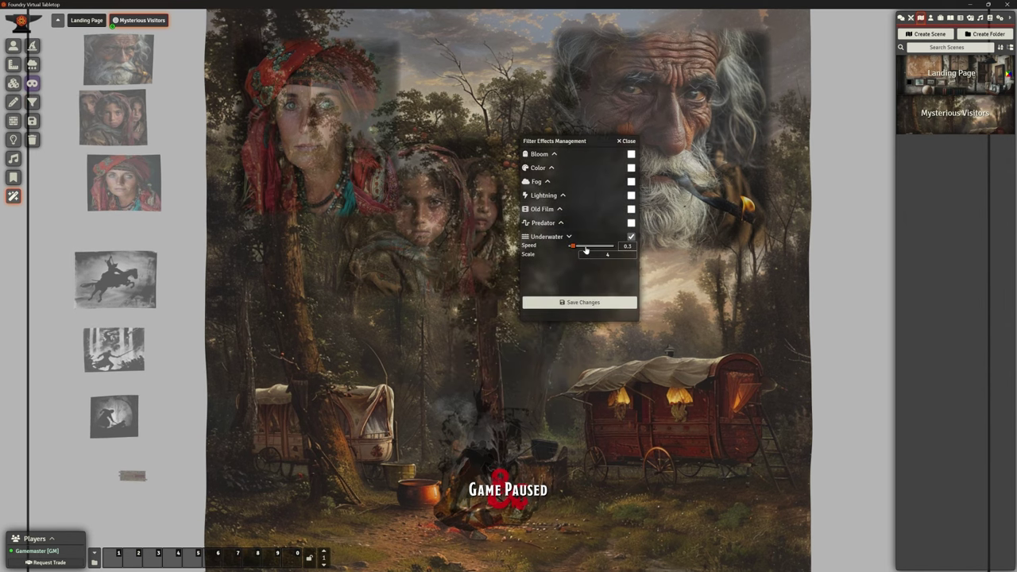
drag(586, 248, 591, 245)
click(595, 302)
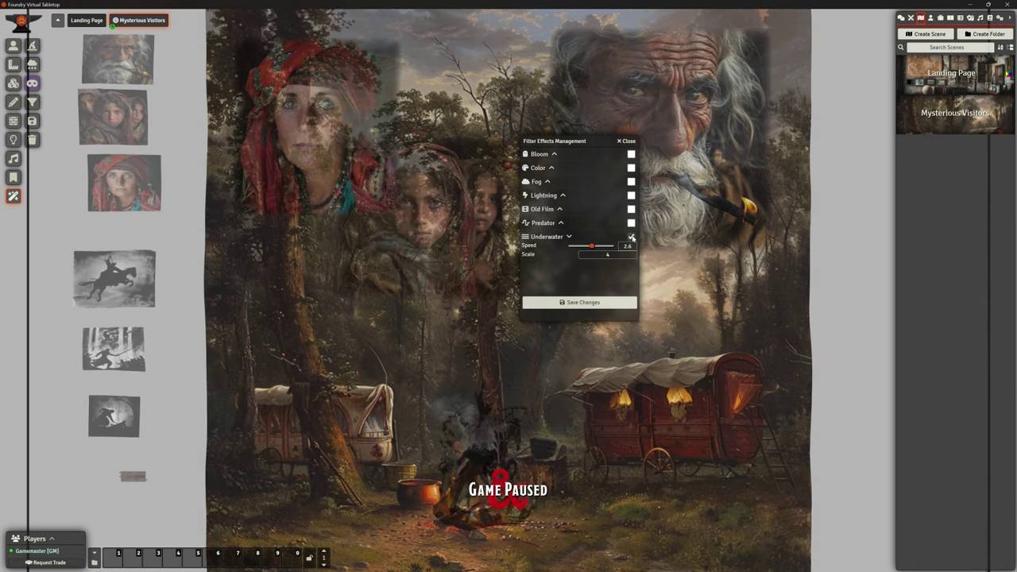
Try a higher speed and a scale of 5 for the Underwater filter
drag(606, 248, 614, 248)
double_click(607, 255)
text(5)
click(604, 277)
Replace the Underwater filter with Old Film and set the Underwater speed to 2.2
click(579, 247)
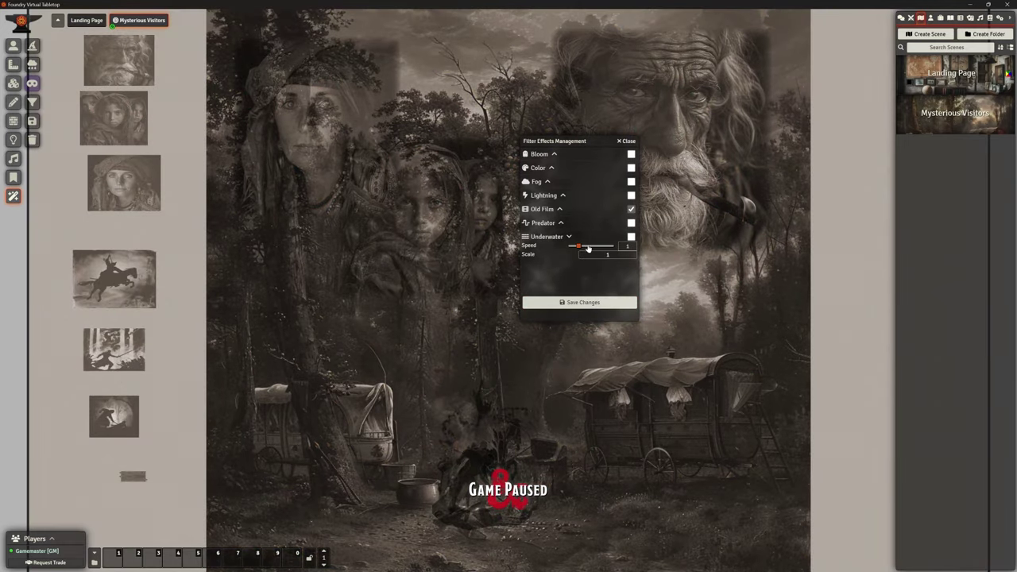
click(588, 248)
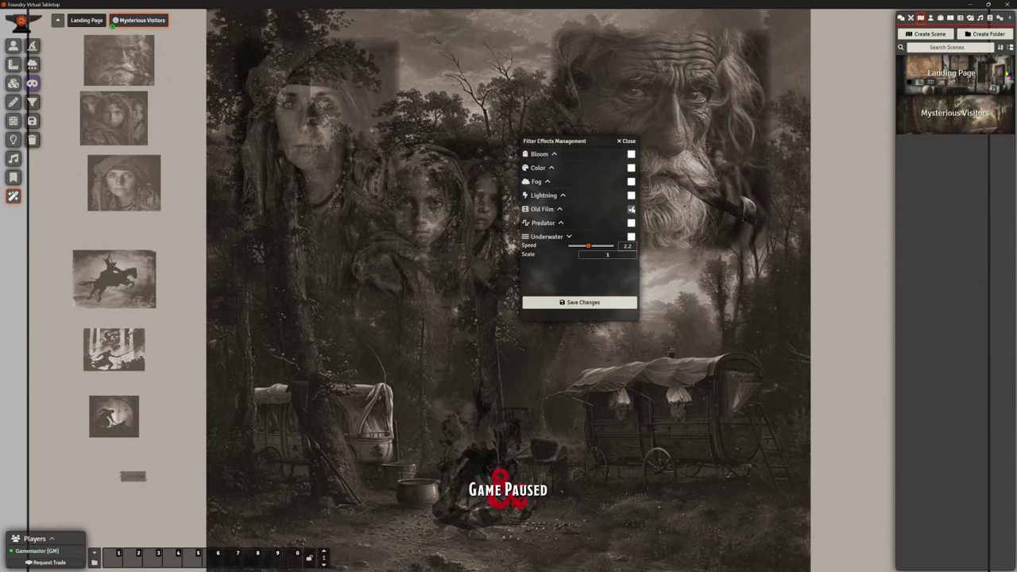
Replace Old Film with the Fog filter, set its density to 0.15, and save the changes
click(631, 182)
click(631, 209)
click(597, 303)
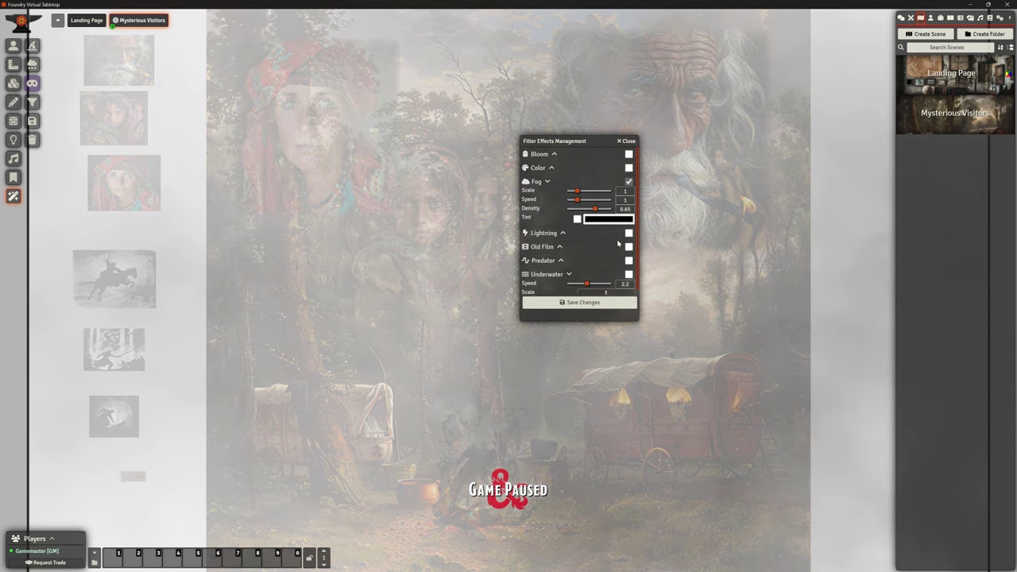
click(577, 209)
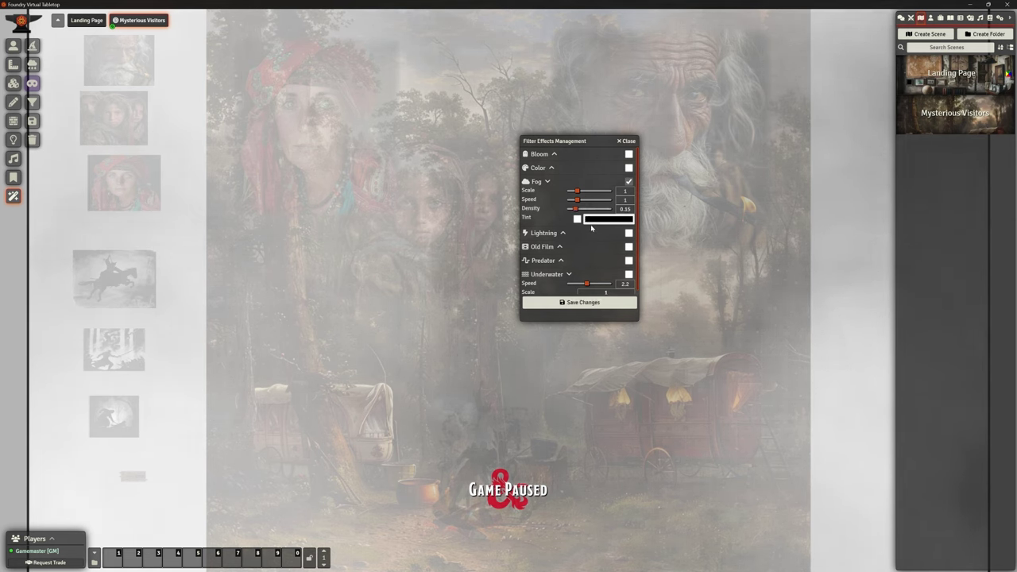
click(574, 303)
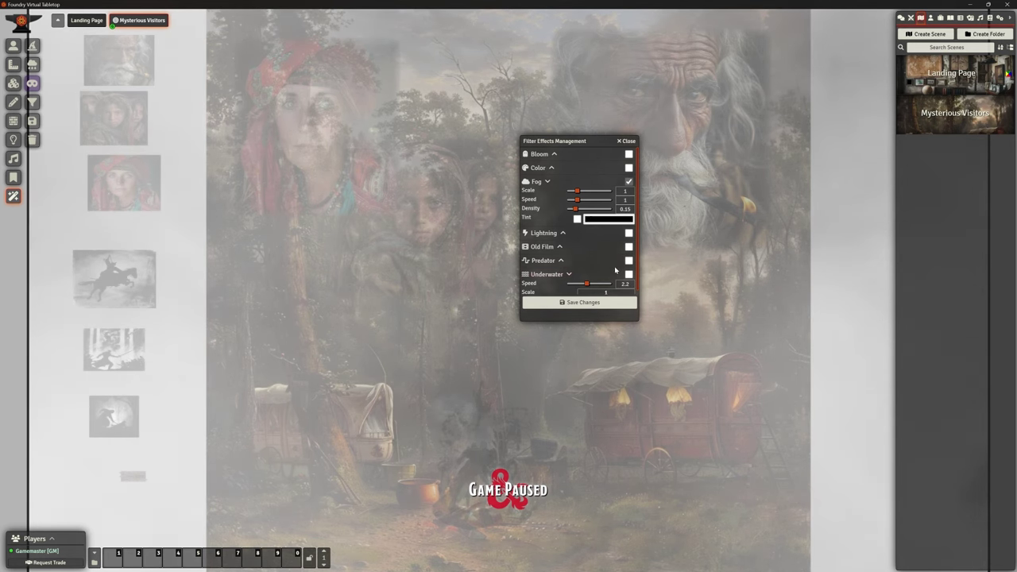
Turn off Fog and enable the Color filter with a pinkish-red tint and saturation 1.1, then save
click(628, 181)
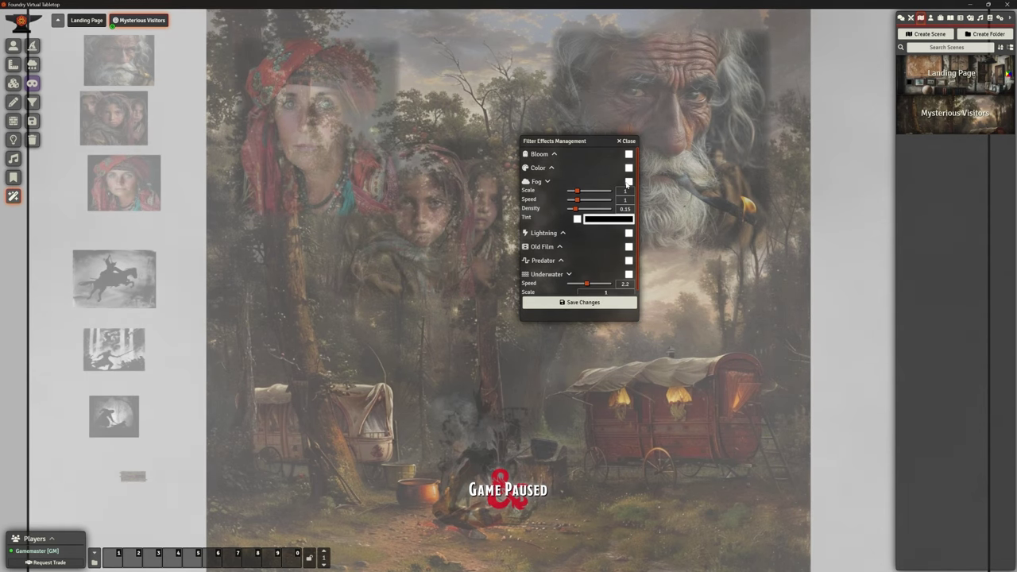
click(552, 168)
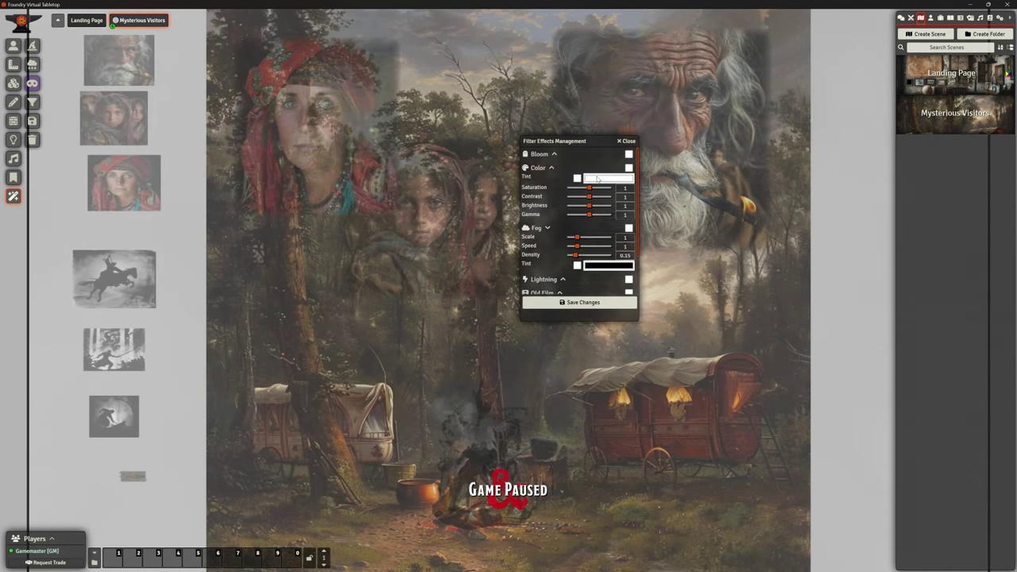
click(629, 167)
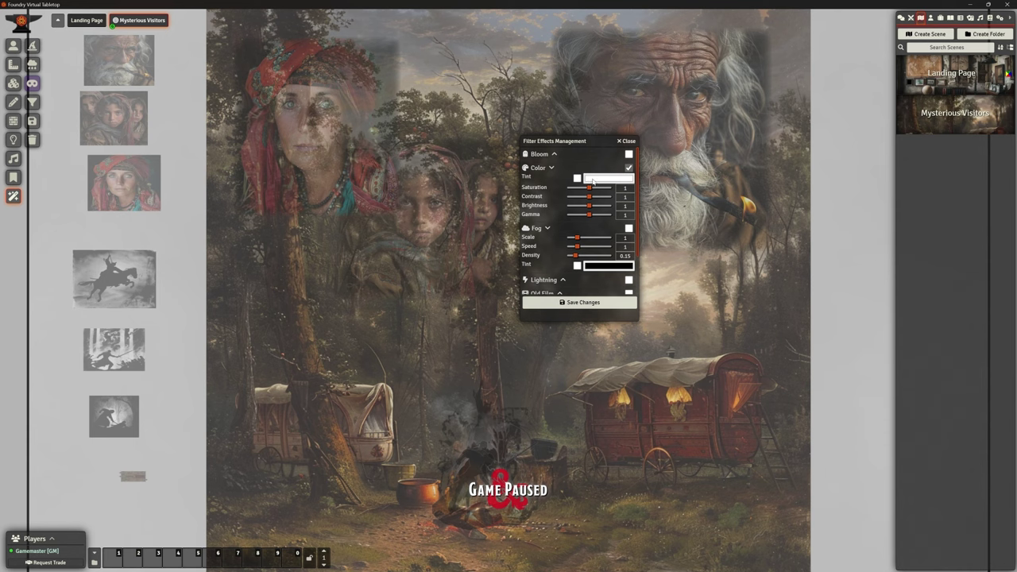
drag(588, 188, 603, 188)
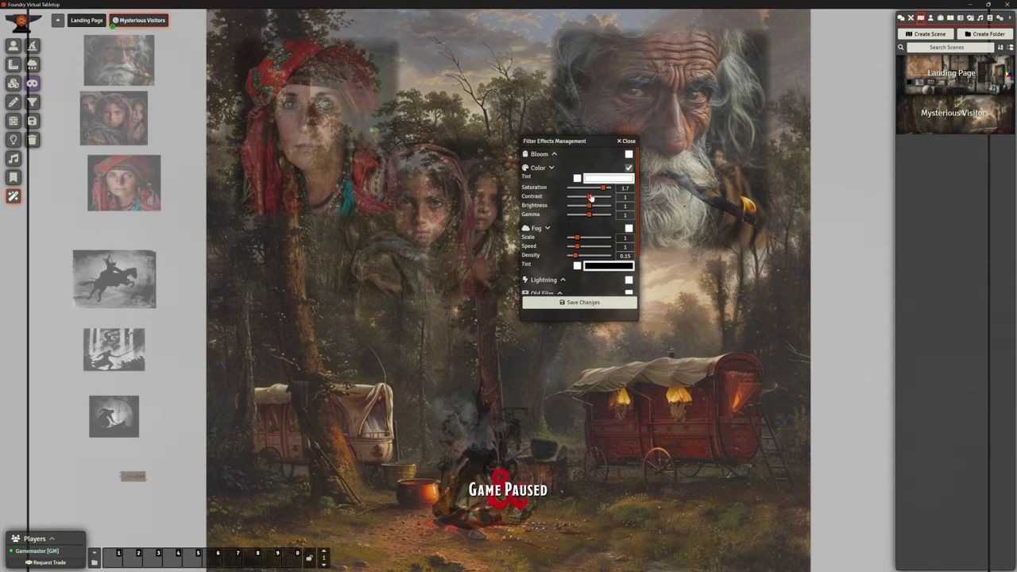
click(577, 178)
click(607, 180)
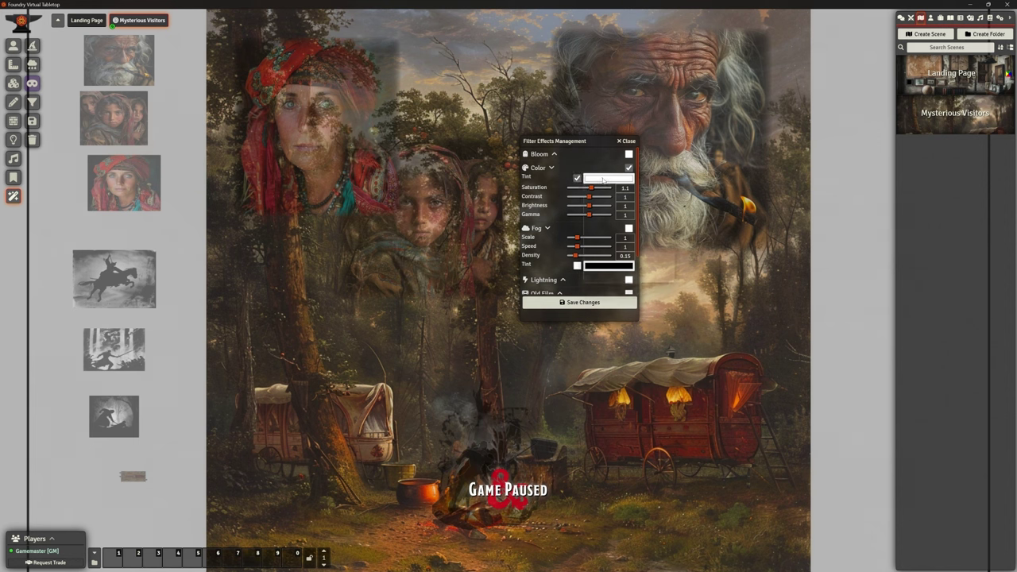
click(626, 203)
click(594, 302)
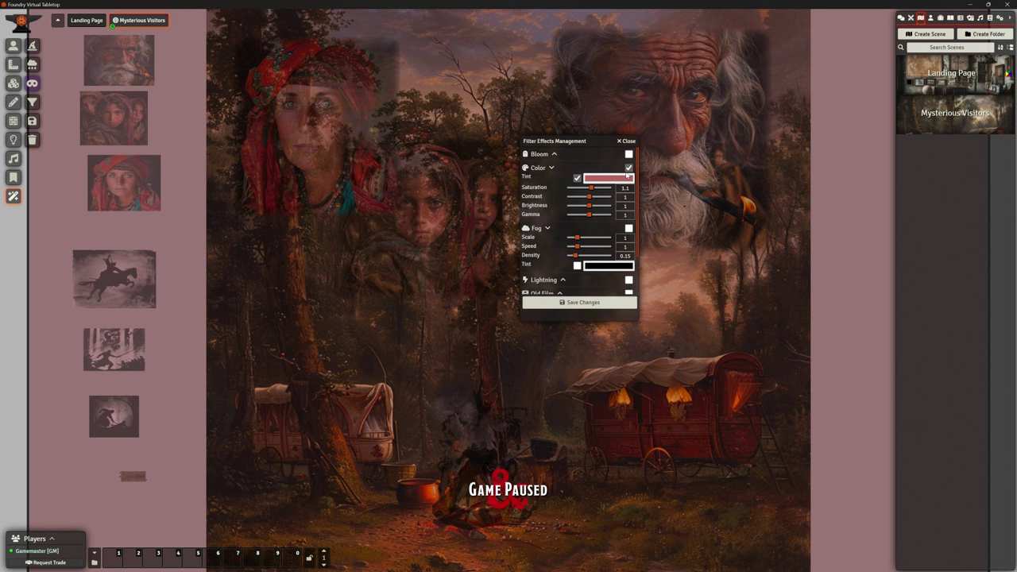
Turn off the Color filter, save the change, and collapse the Color and Fog settings
click(629, 168)
click(590, 304)
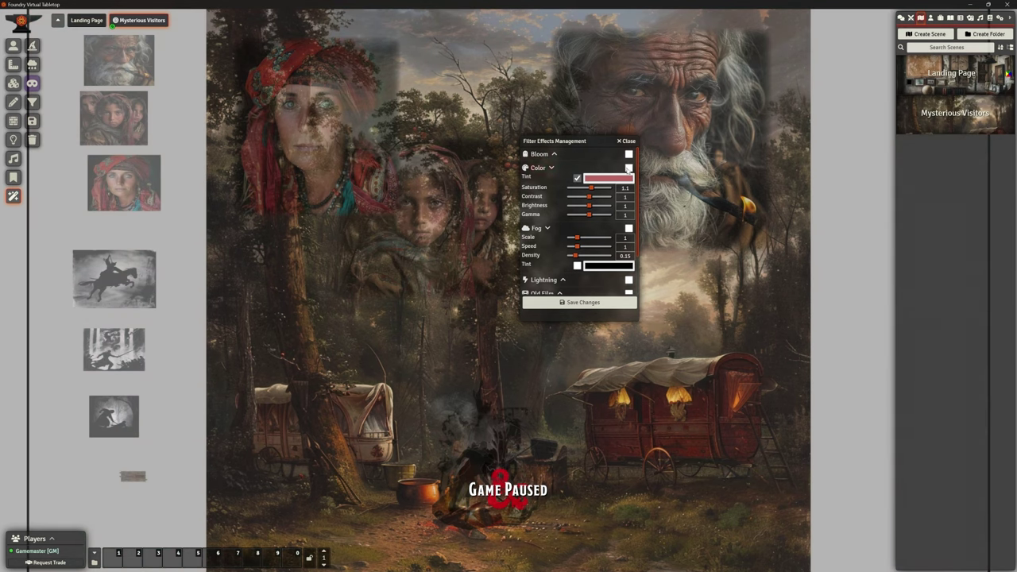
click(556, 168)
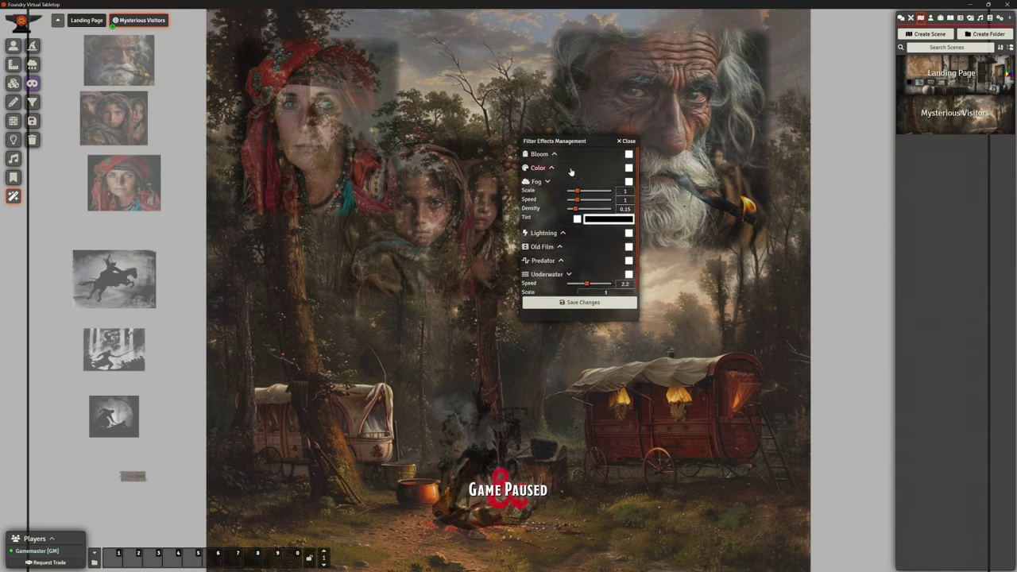
click(545, 182)
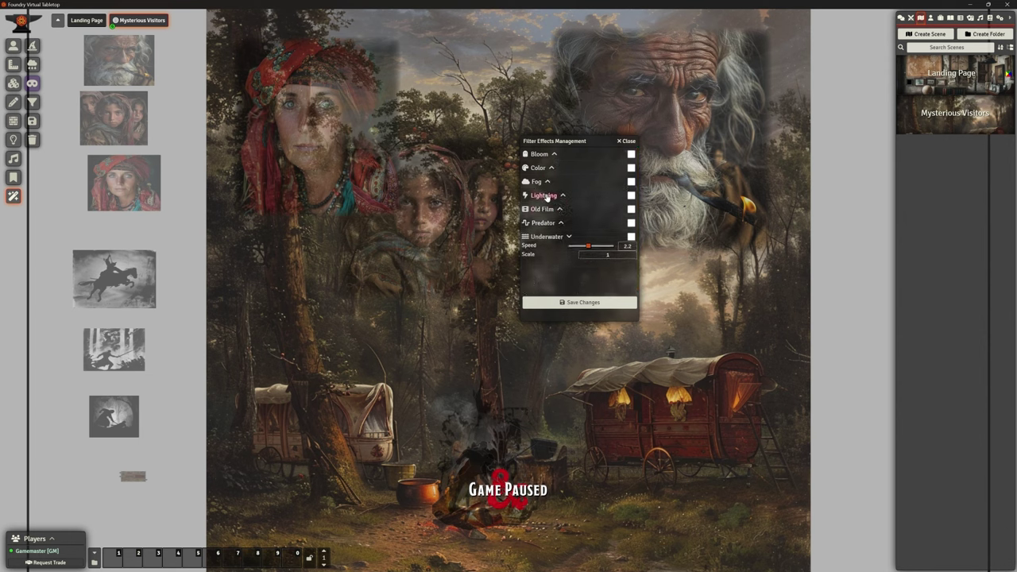
Expand the Lightning filter's settings, enable the filter, and save the change
click(542, 195)
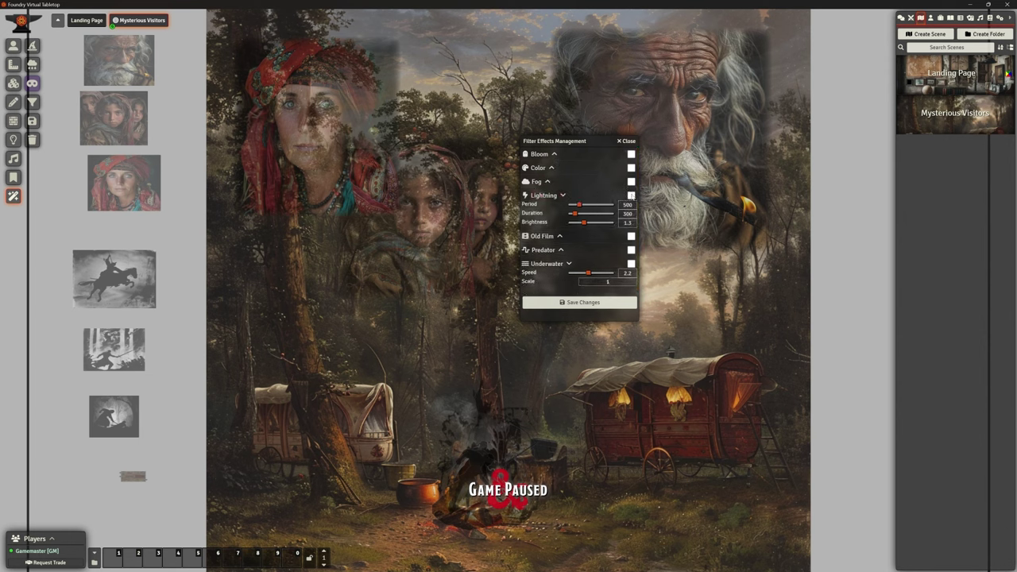
click(631, 195)
click(586, 303)
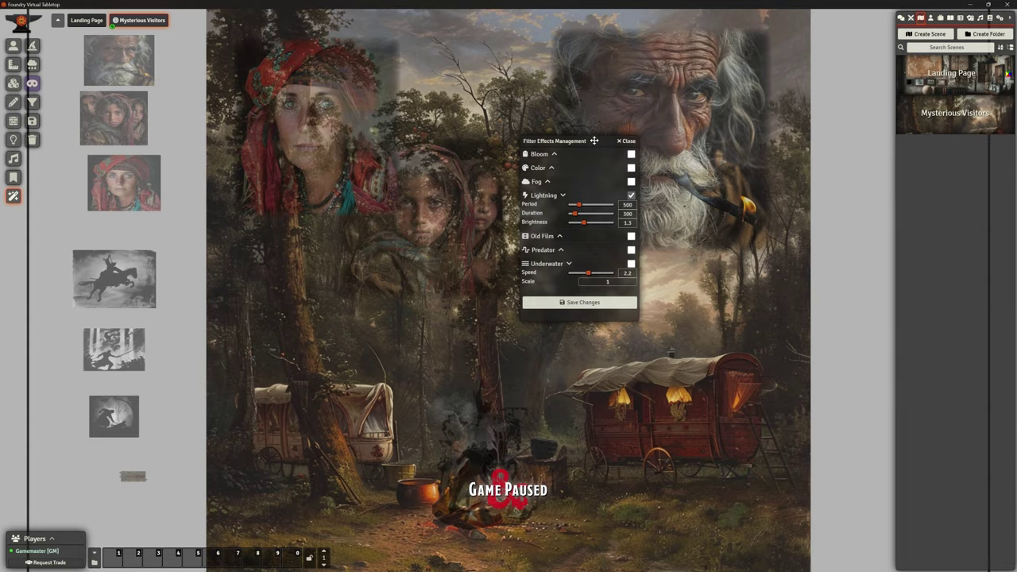
Move the filter settings window aside, then set the Lightning brightness to 2.5 and the period to 230
drag(596, 141, 744, 98)
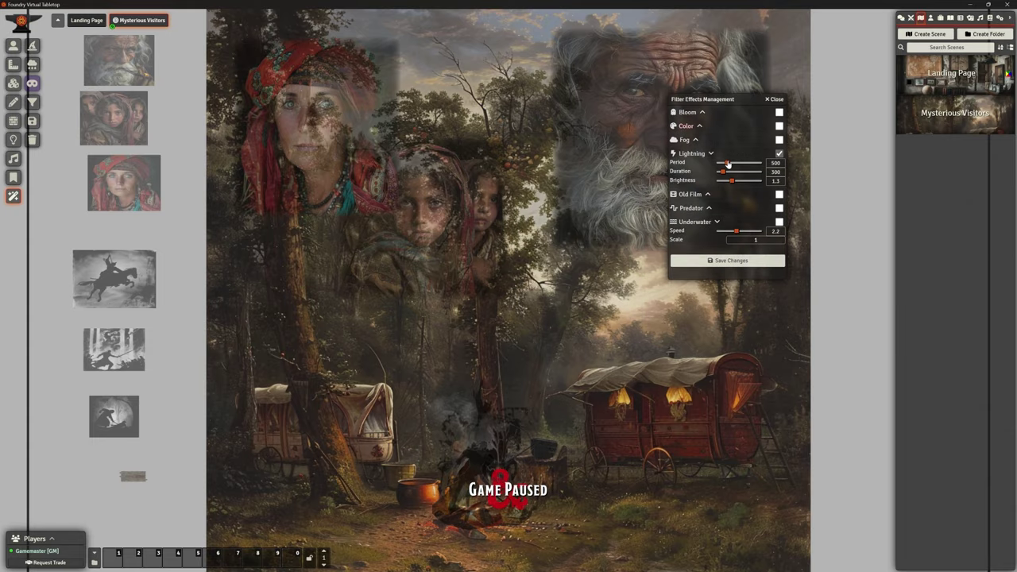
drag(727, 163, 744, 182)
click(733, 262)
drag(749, 107, 791, 106)
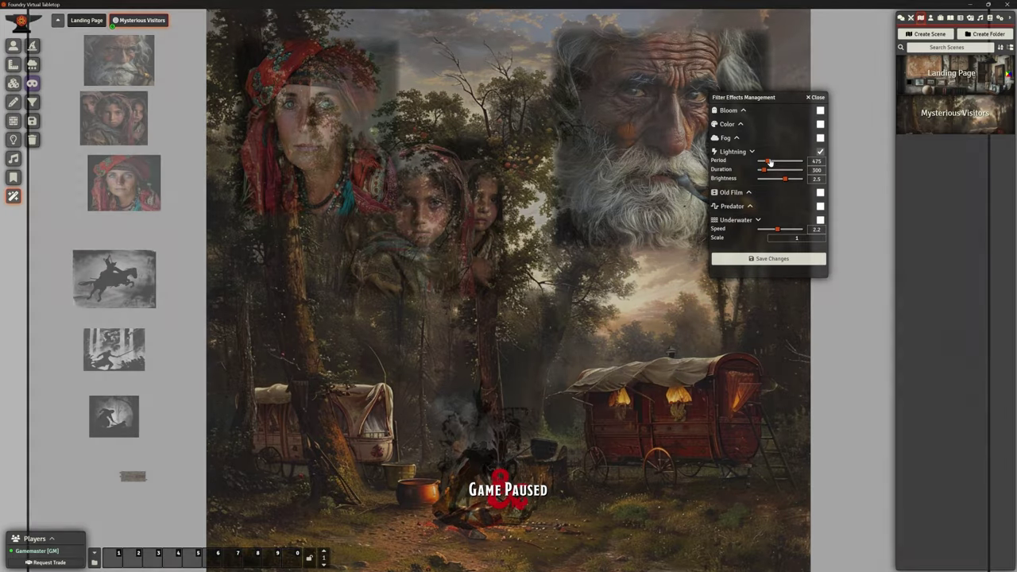
drag(764, 161, 768, 162)
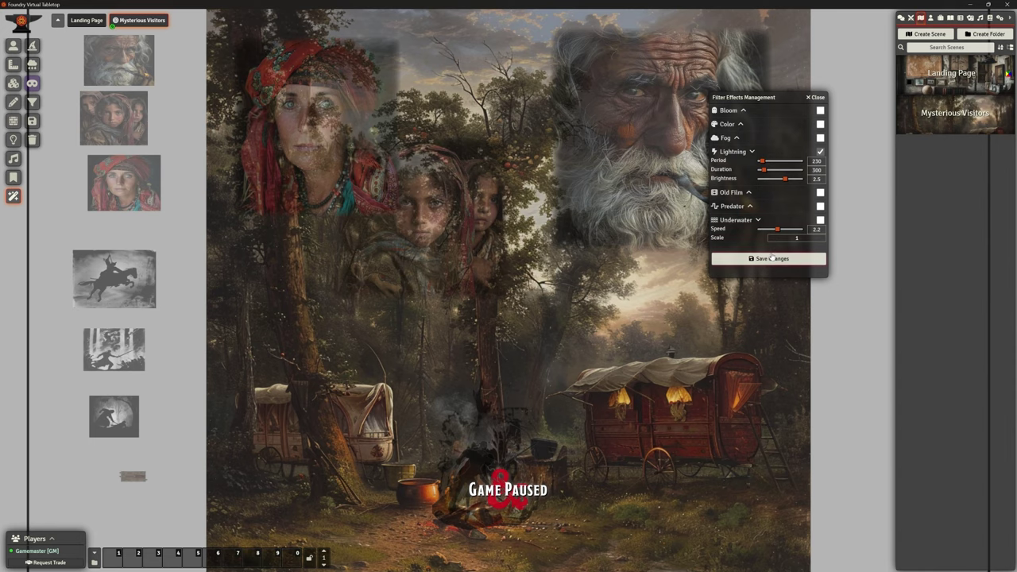
Set the Lightning period to 1805 and the duration to 660, saving each change
click(797, 161)
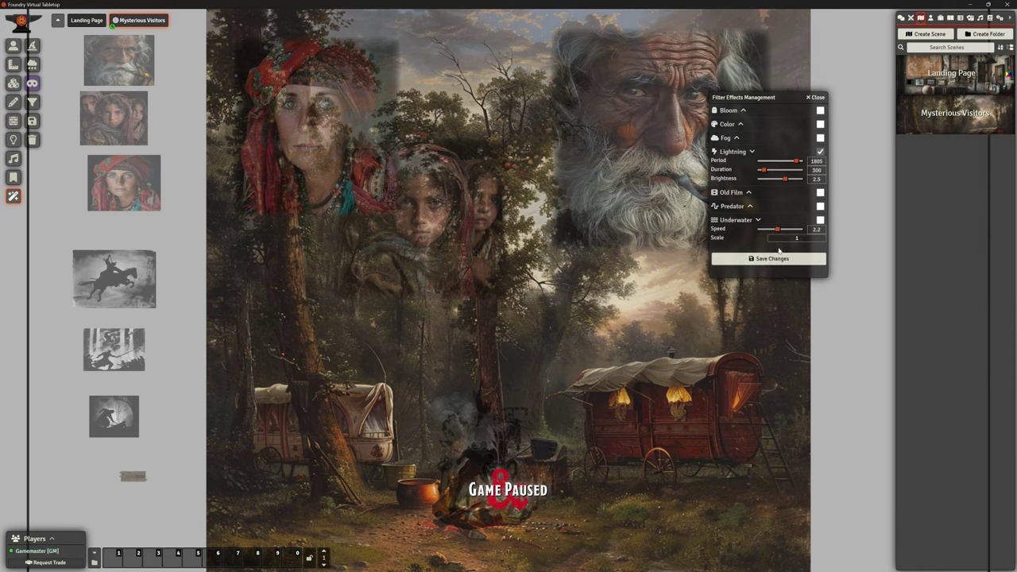
click(772, 258)
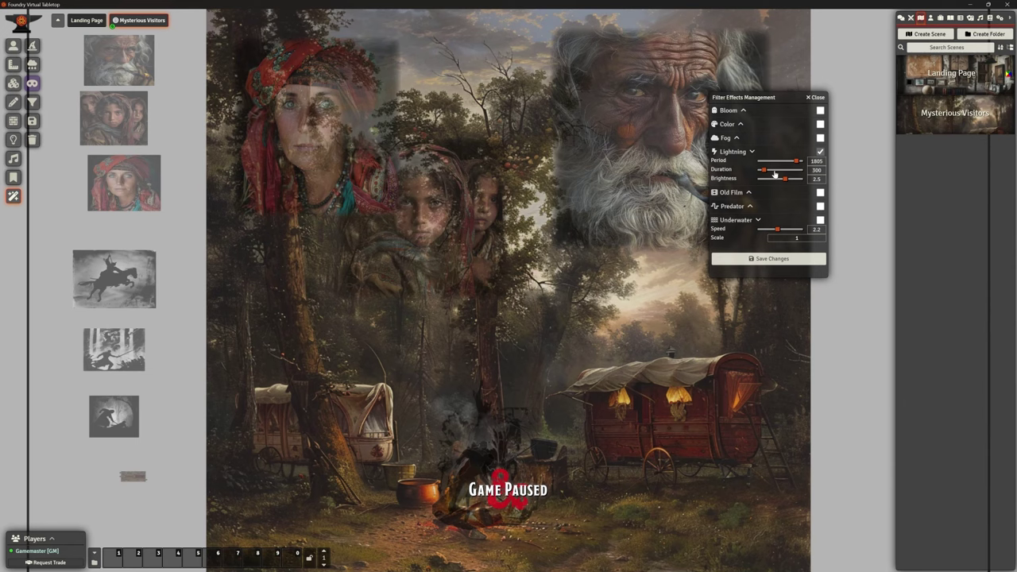
click(772, 170)
click(767, 261)
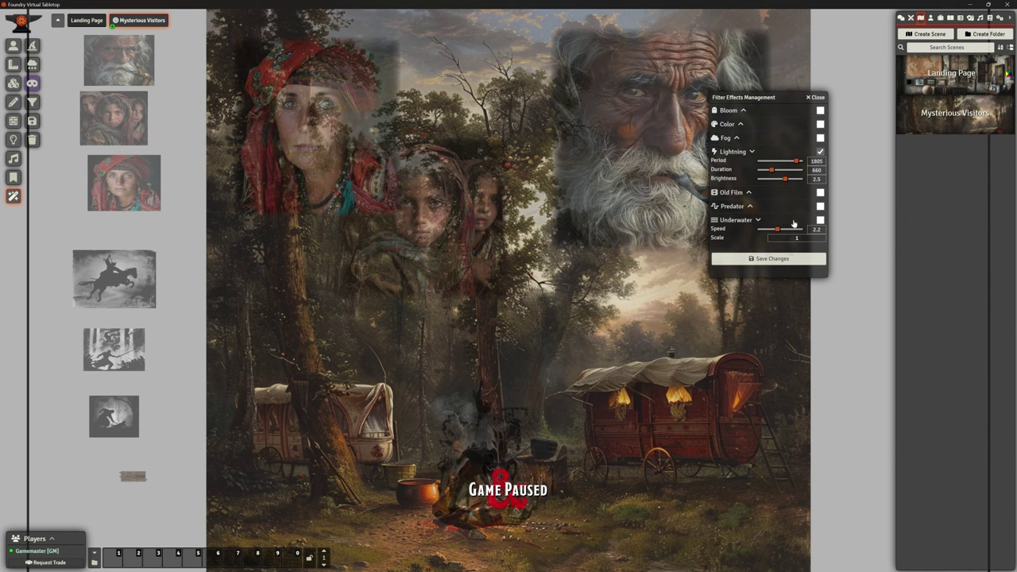
Turn off the Lightning filter and close the filter effects settings
click(821, 152)
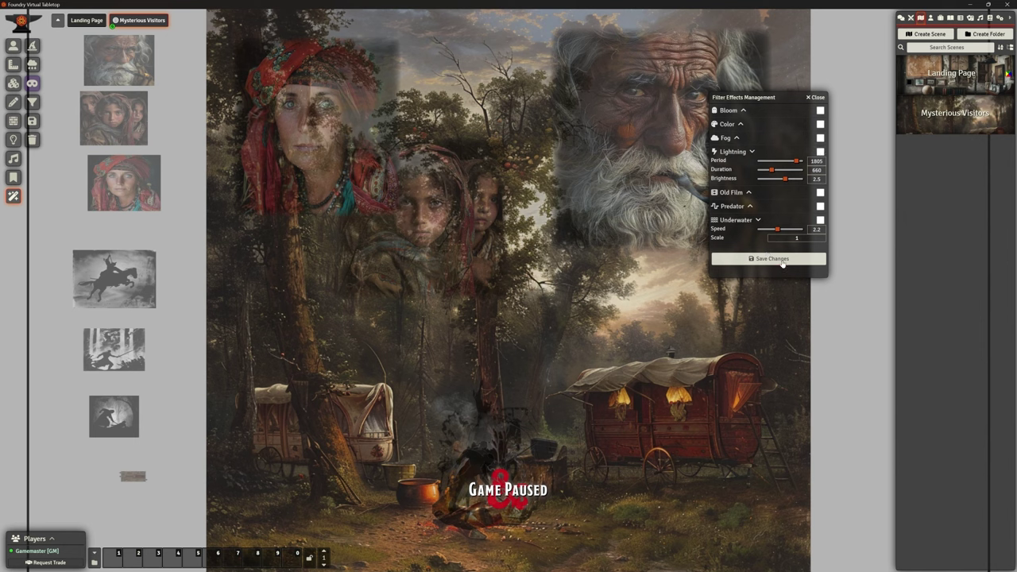
click(818, 97)
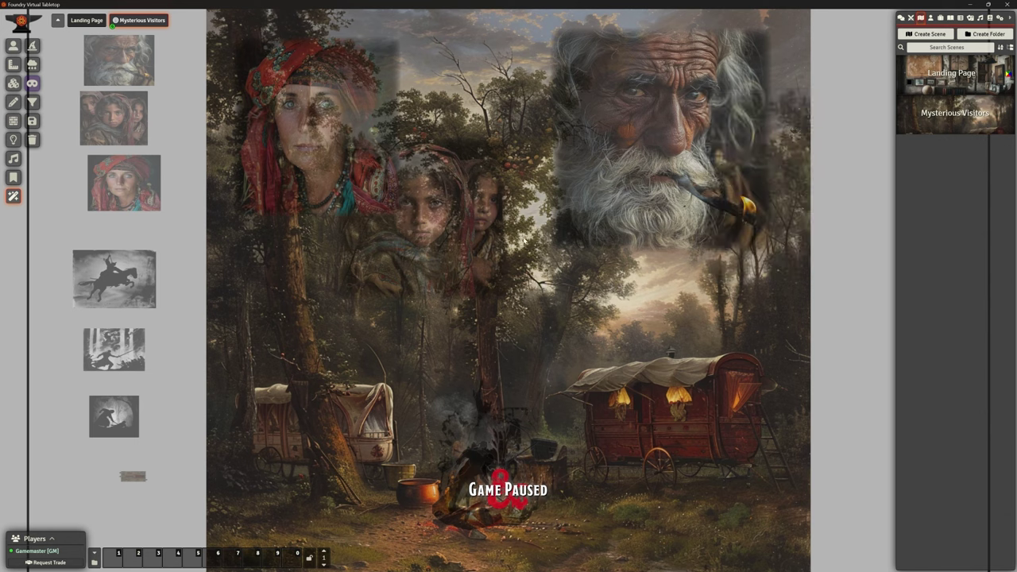